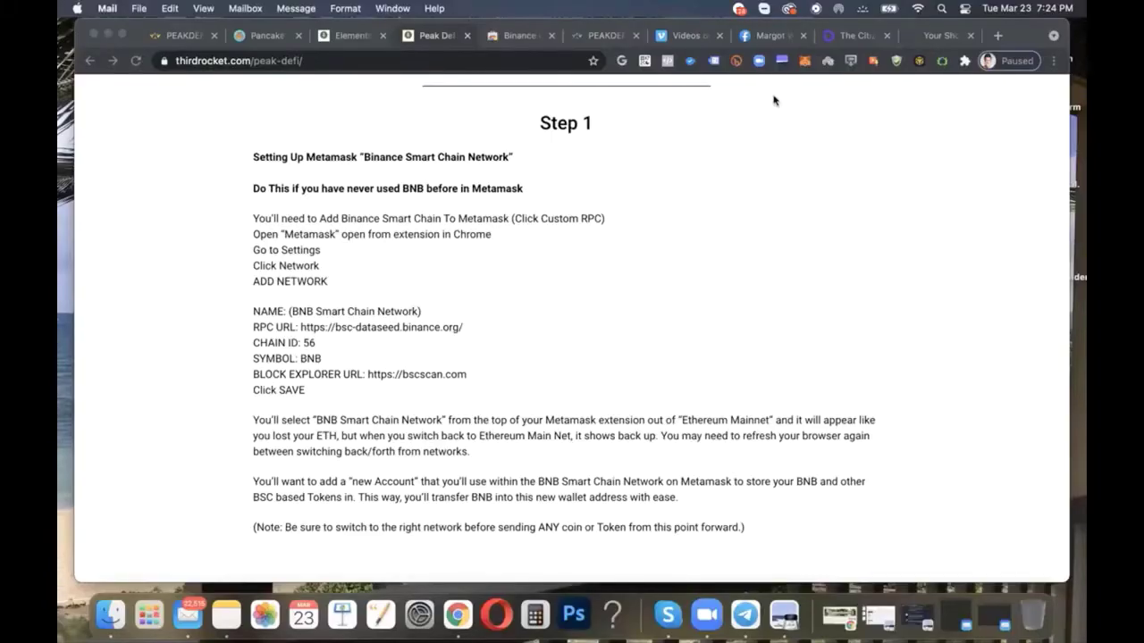
pyautogui.scroll(10, 625, 246)
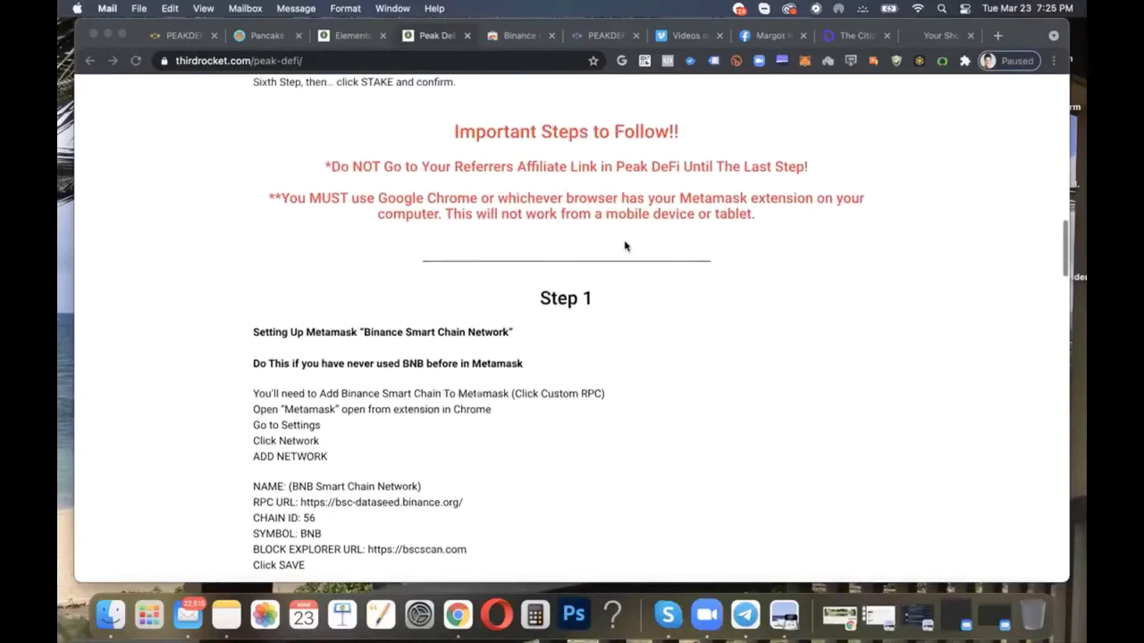
pyautogui.scroll(2, 626, 246)
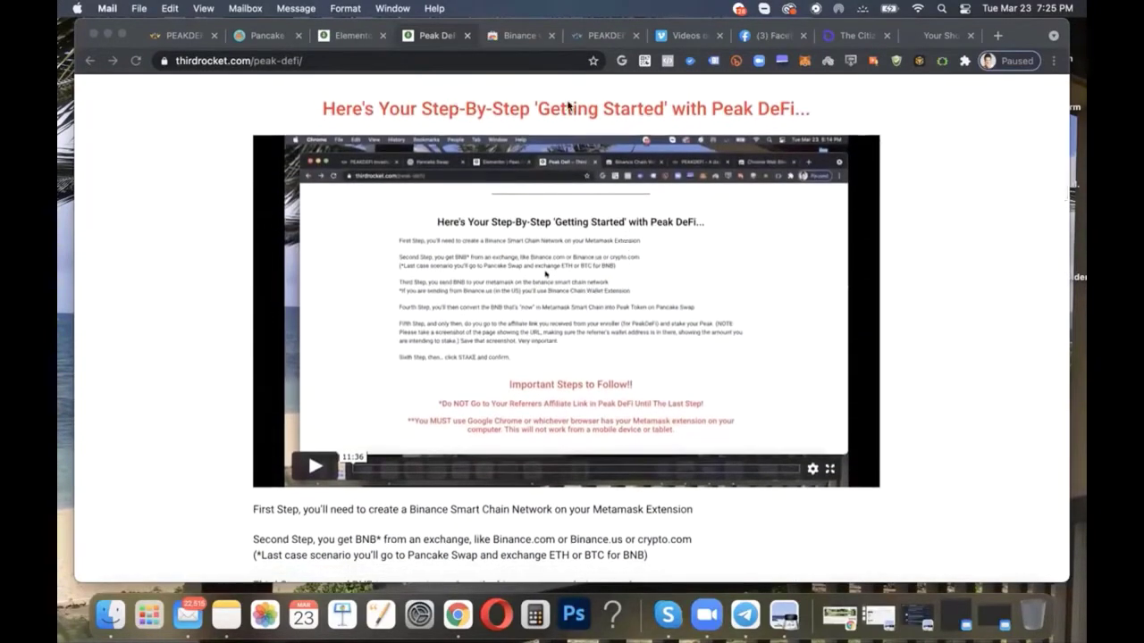
pyautogui.scroll(-1, 655, 192)
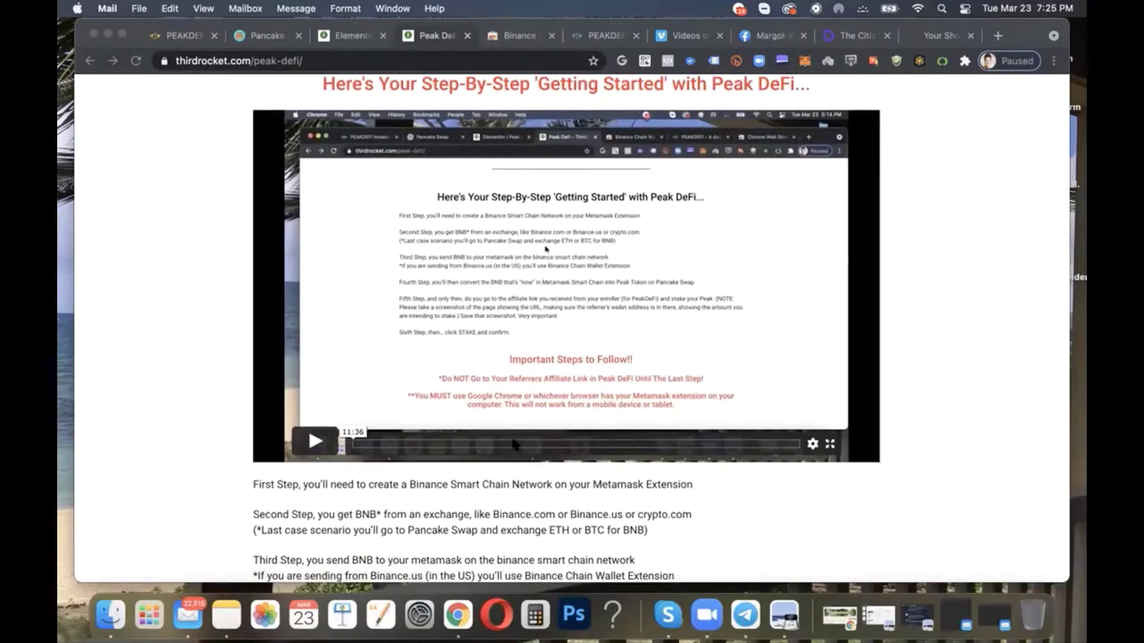
pyautogui.scroll(-10, 512, 445)
pyautogui.scroll(-10, 513, 440)
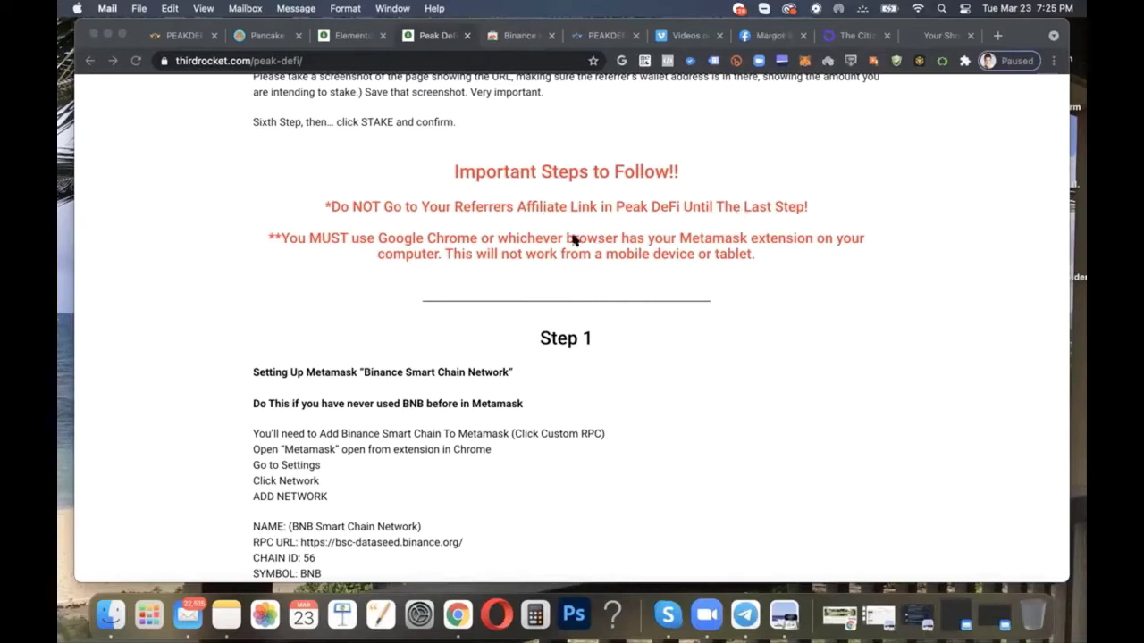
pyautogui.scroll(-2, 353, 270)
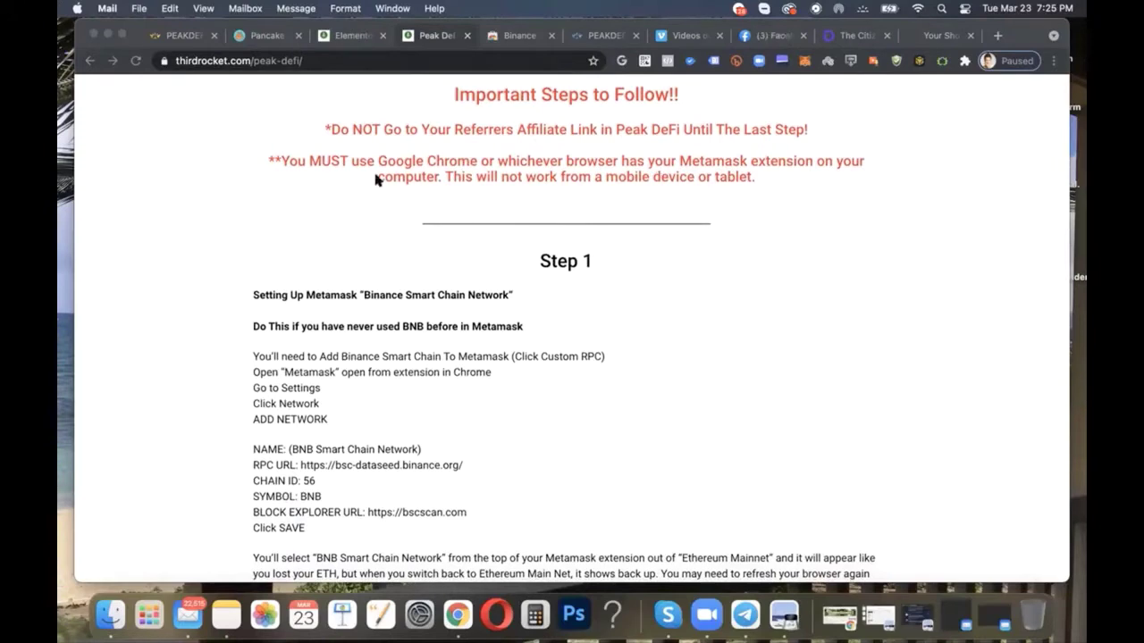
pyautogui.scroll(-1, 375, 178)
pyautogui.scroll(-3, 375, 178)
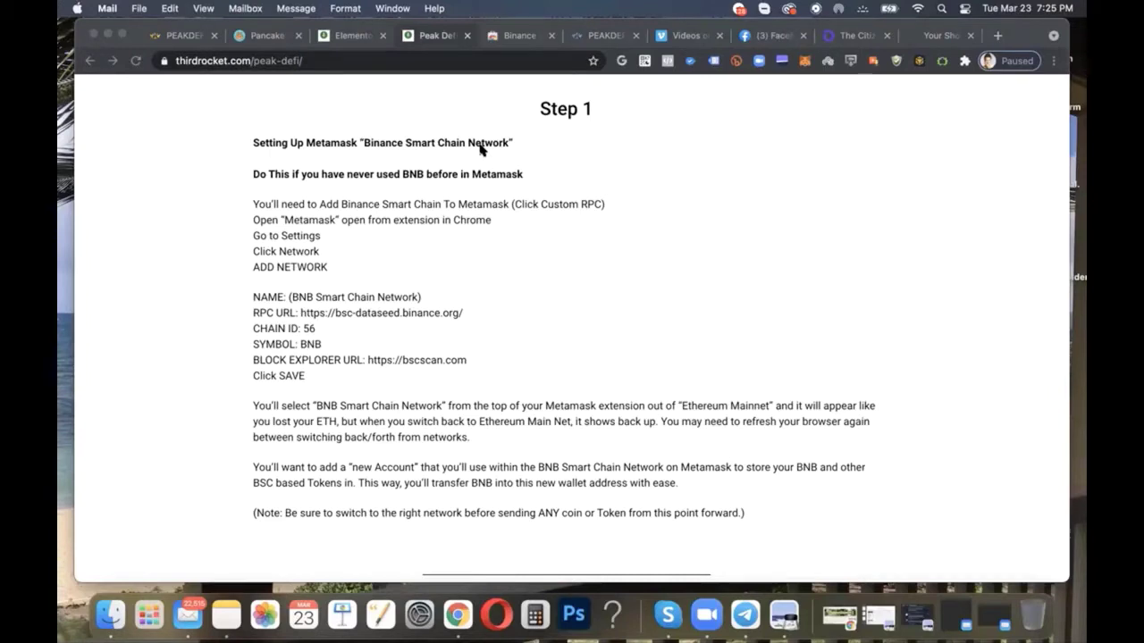
# - Switch the PeakDefi BSC wallet's network from BNB Smart Chain to Ethereum Mainnet
pyautogui.click(739, 136)
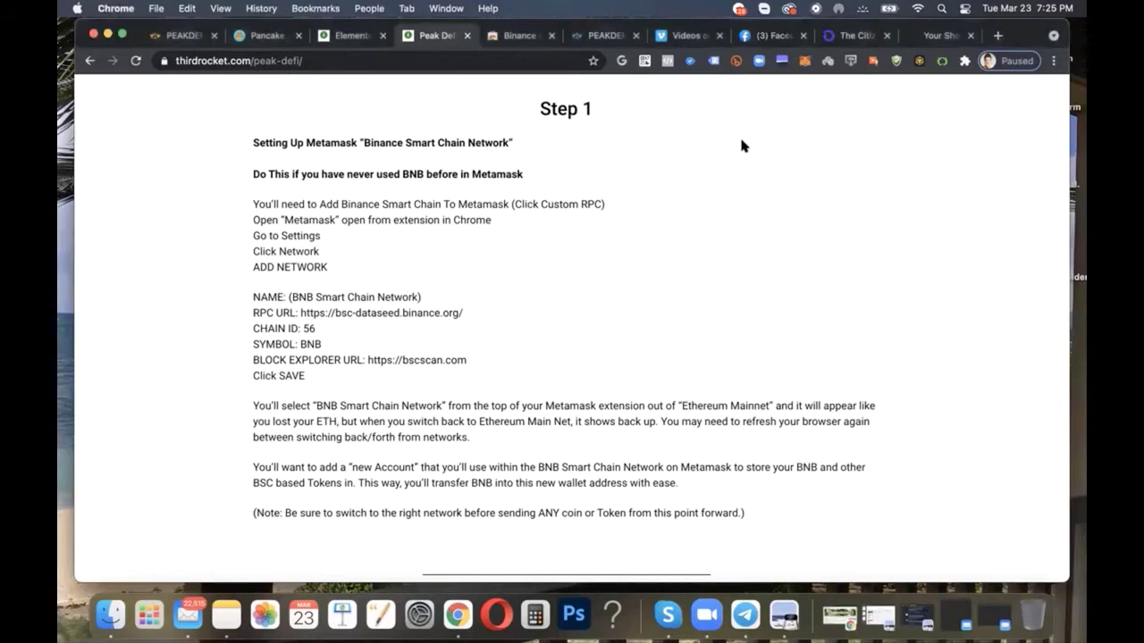
pyautogui.click(805, 63)
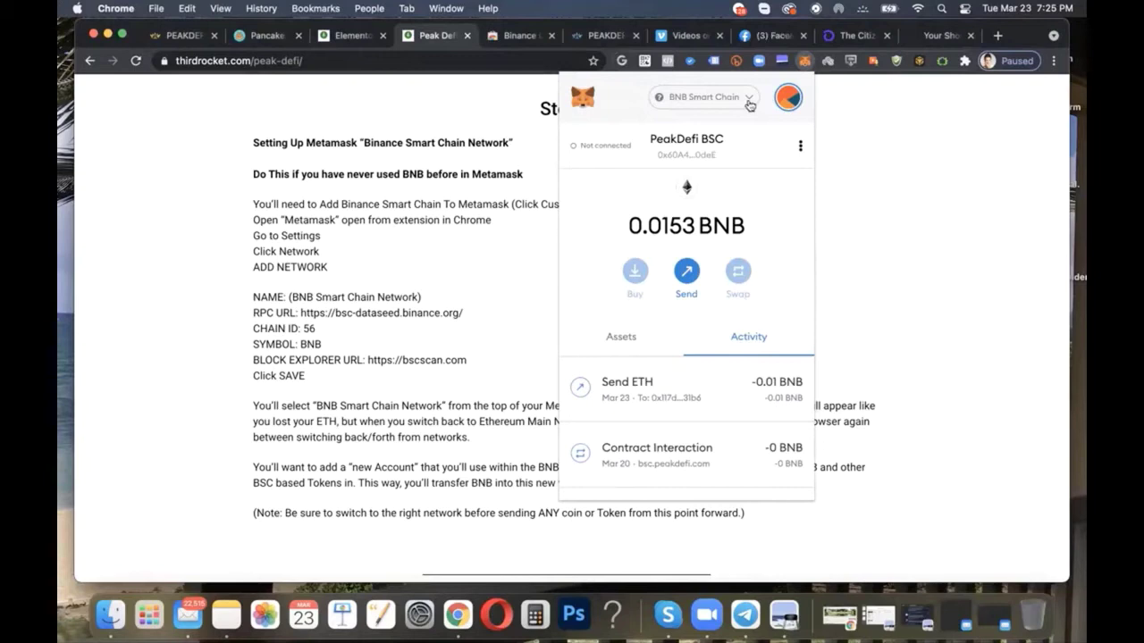
pyautogui.click(749, 104)
pyautogui.click(749, 104)
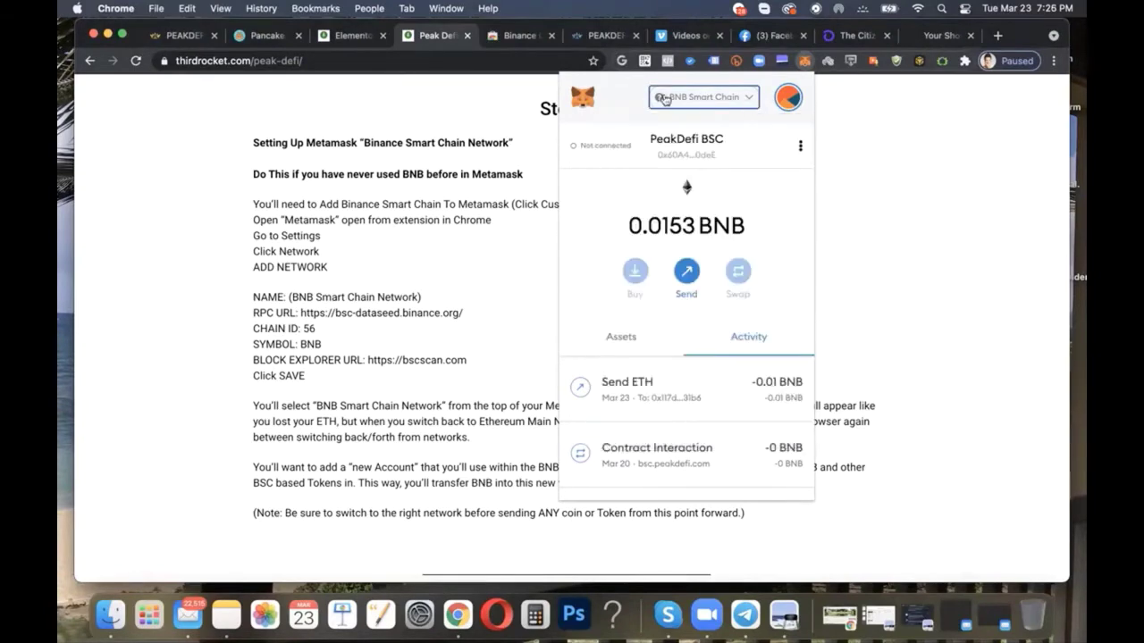
pyautogui.click(749, 104)
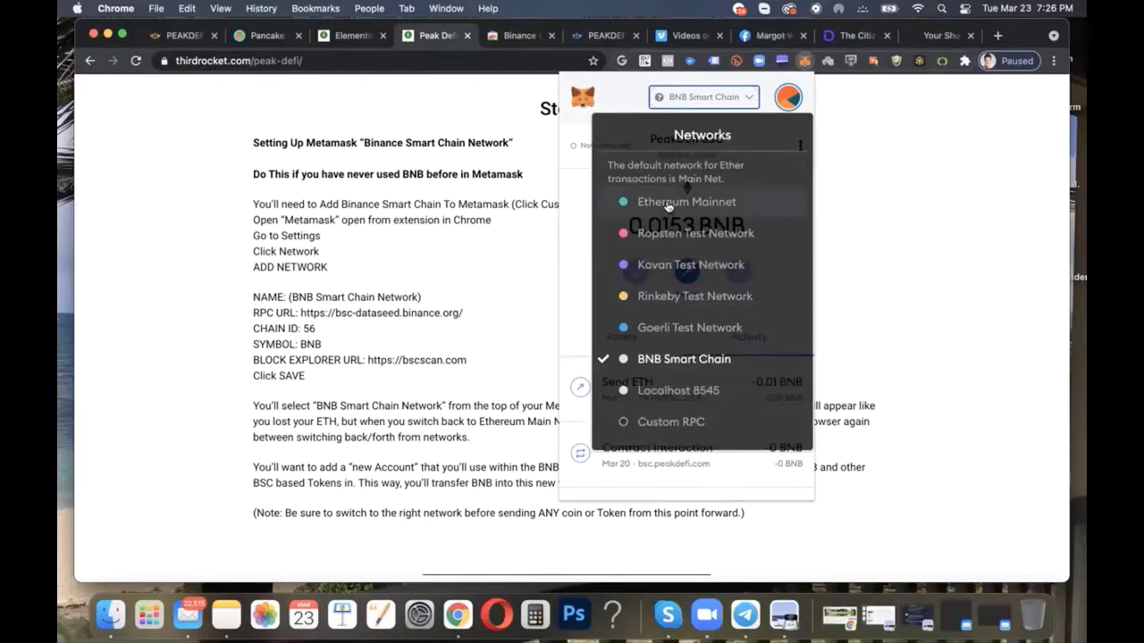
pyautogui.click(668, 208)
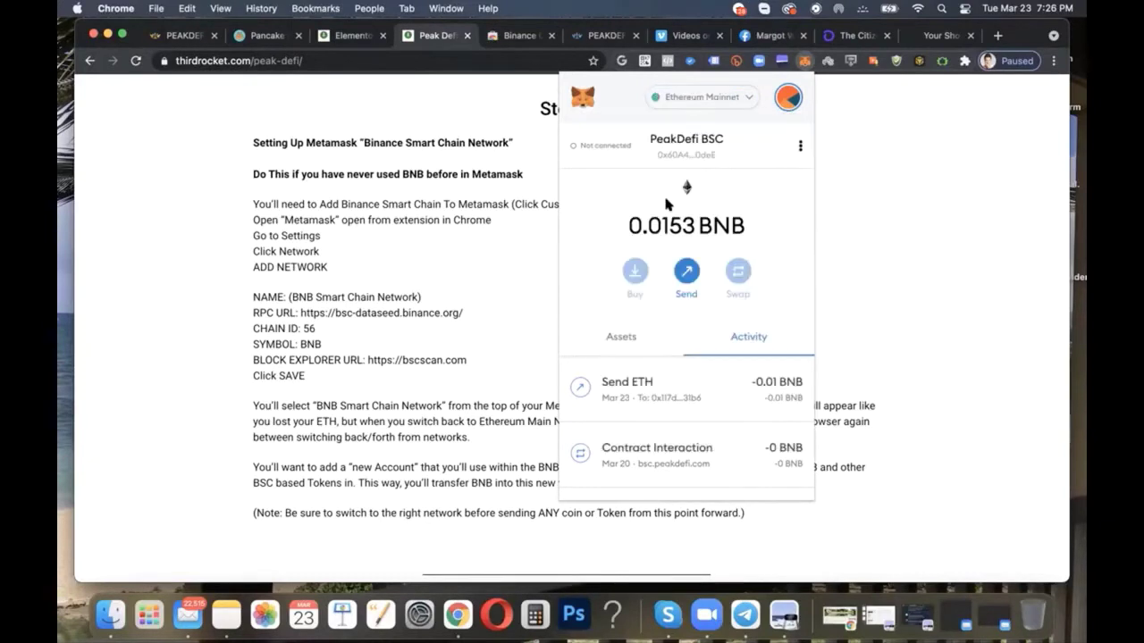
# - Reload the page and reopen MetaMask, confirming Ethereum Mainnet with 0 ETH
pyautogui.click(711, 100)
pyautogui.click(702, 213)
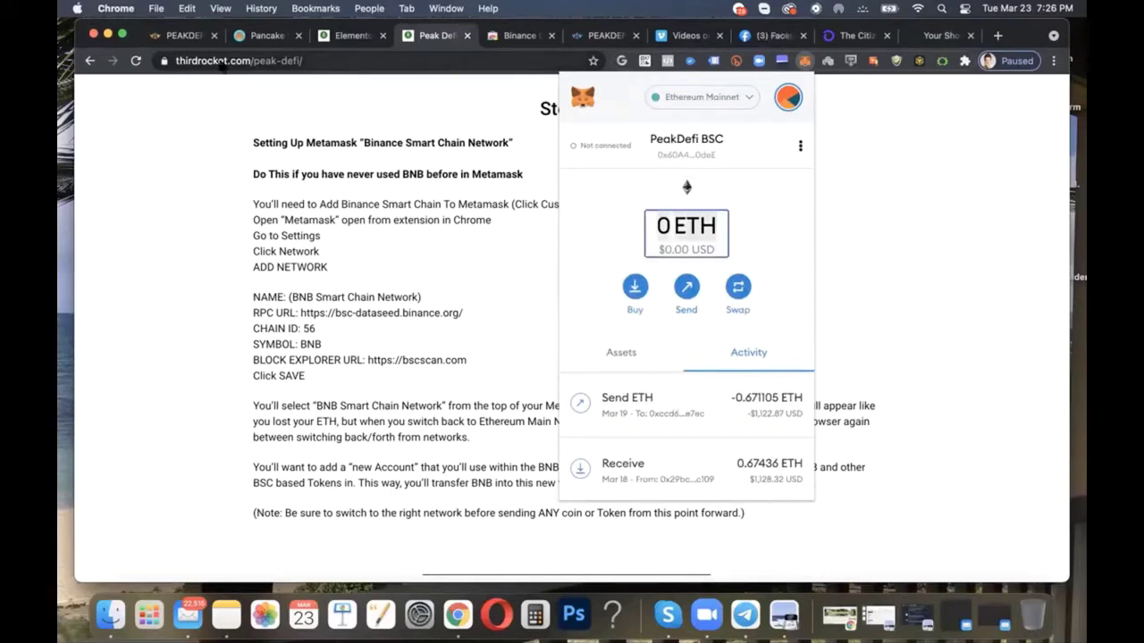
pyautogui.click(136, 61)
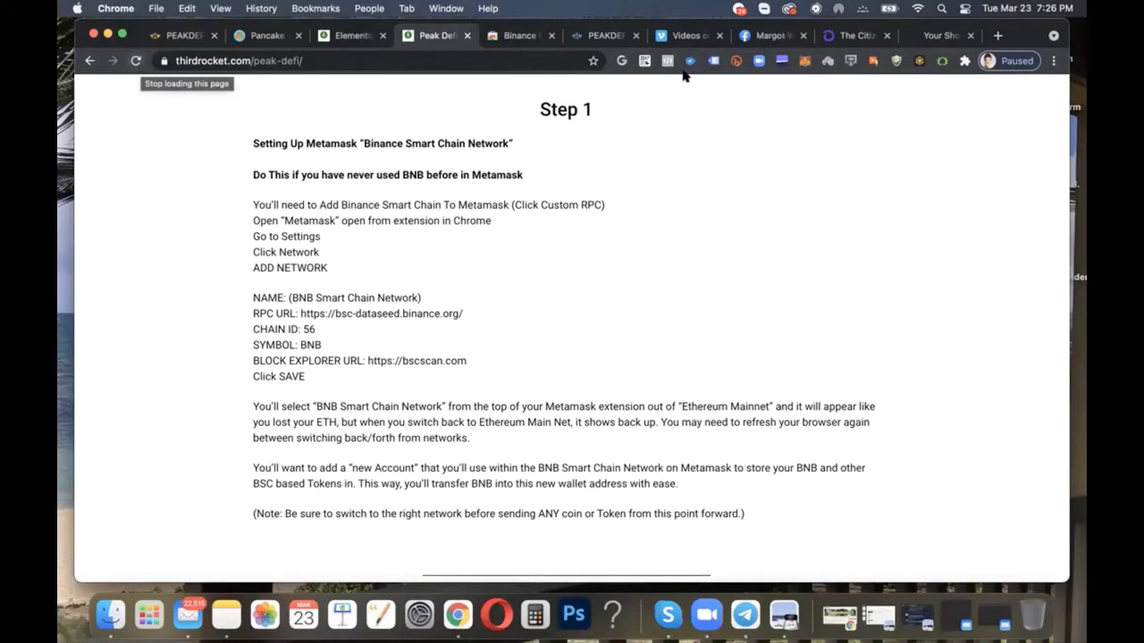
pyautogui.click(804, 62)
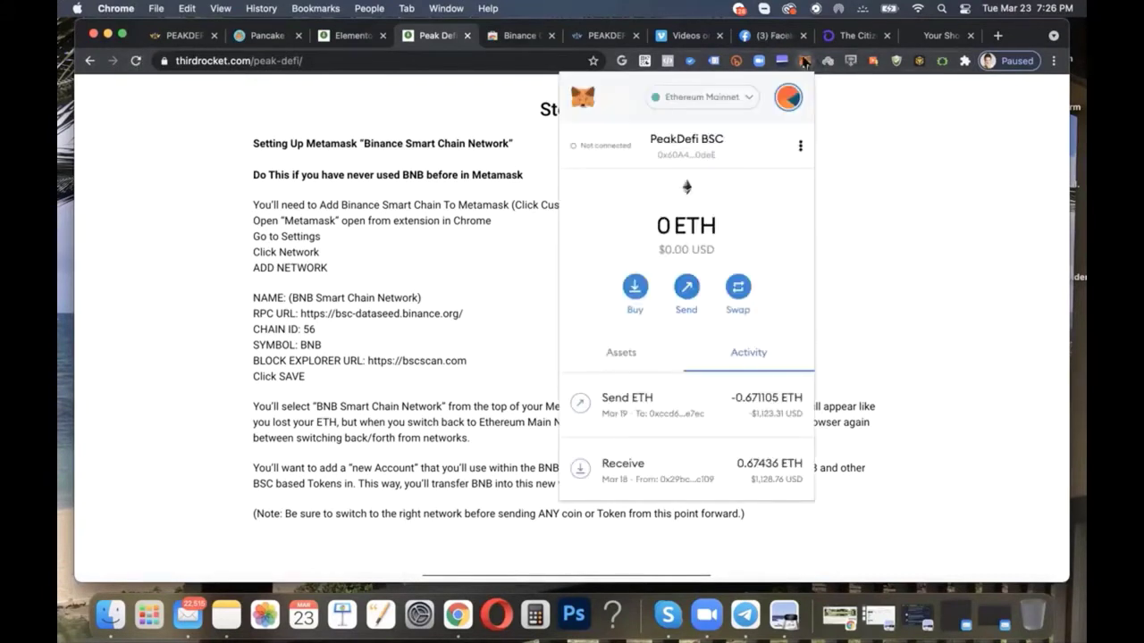
pyautogui.click(751, 100)
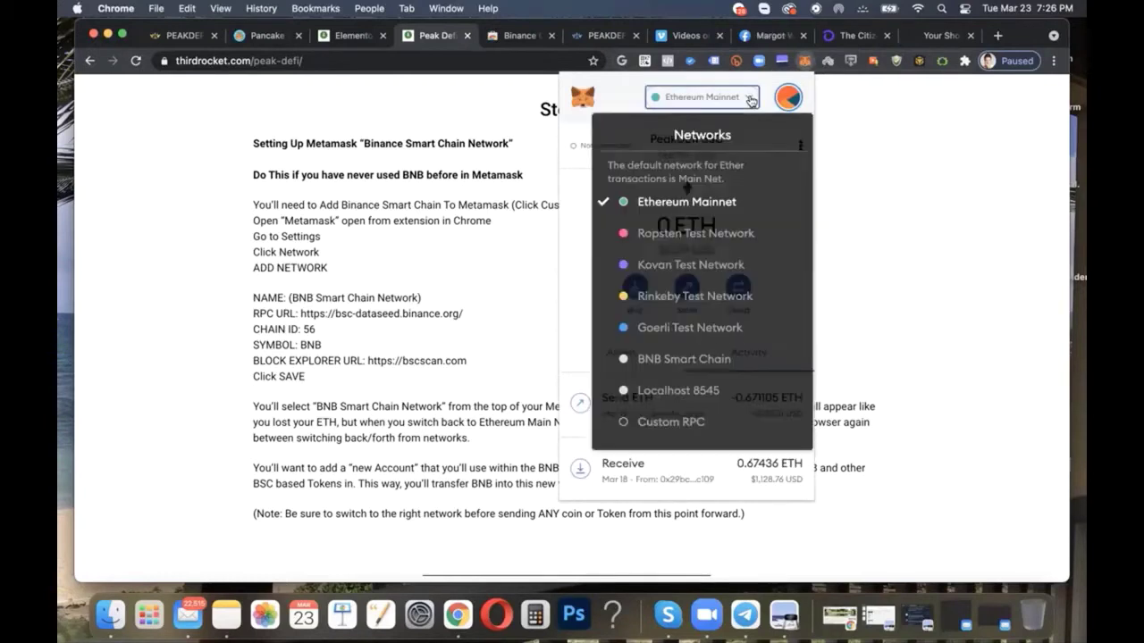
pyautogui.click(715, 207)
# - Make Forsage the active account, holding 12.3519 ETH on Ethereum Mainnet, and reopen My Accounts
pyautogui.click(787, 97)
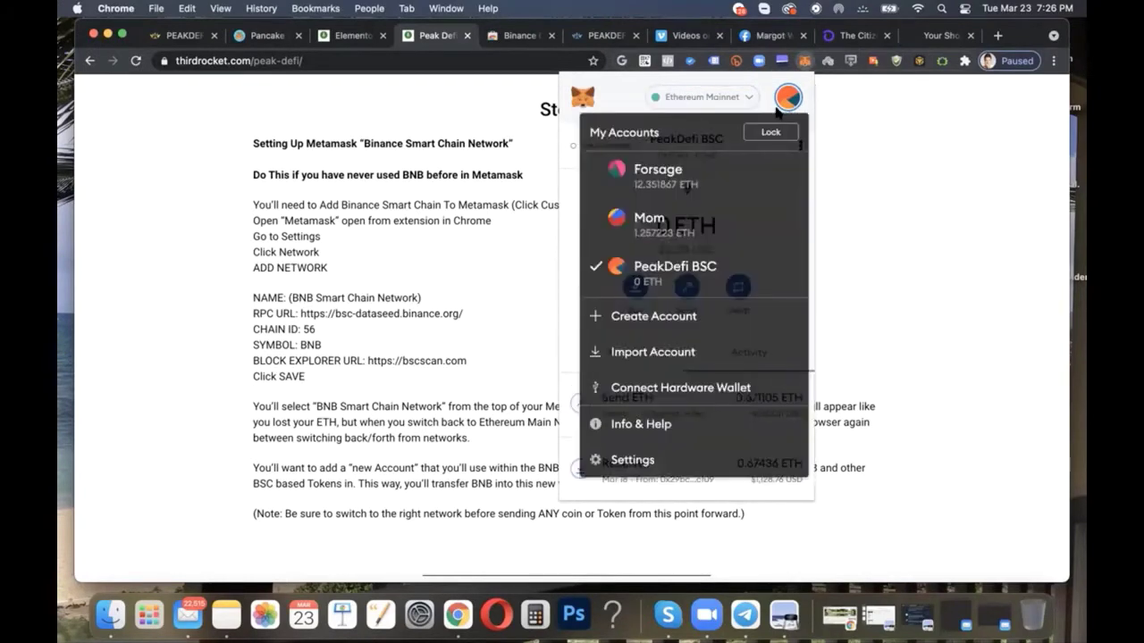
pyautogui.click(690, 183)
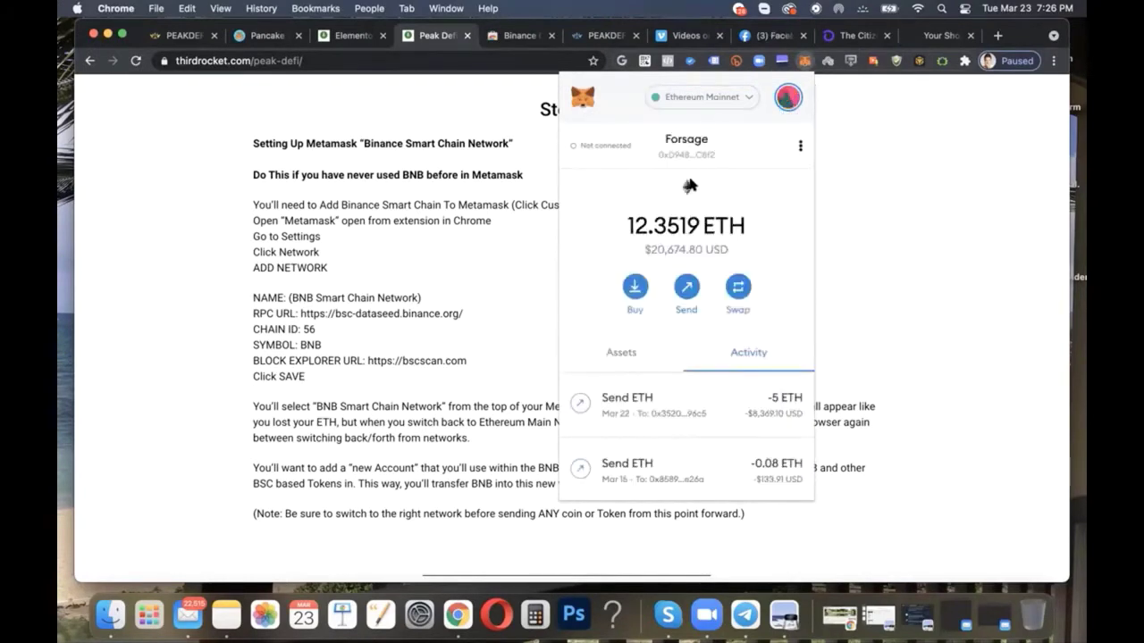
pyautogui.click(703, 104)
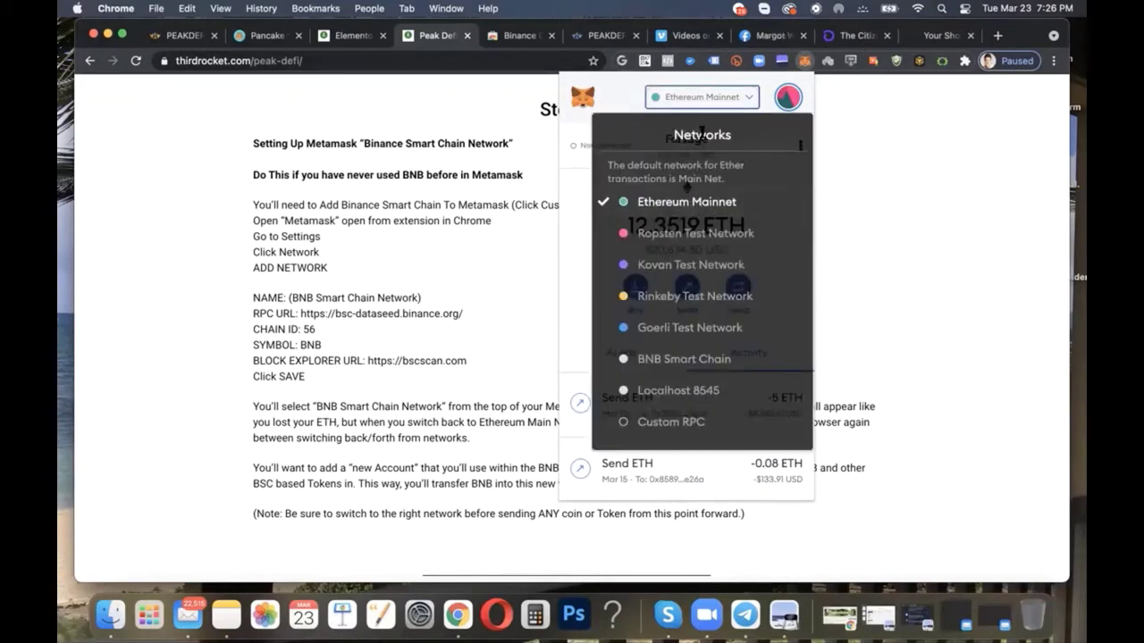
pyautogui.click(741, 98)
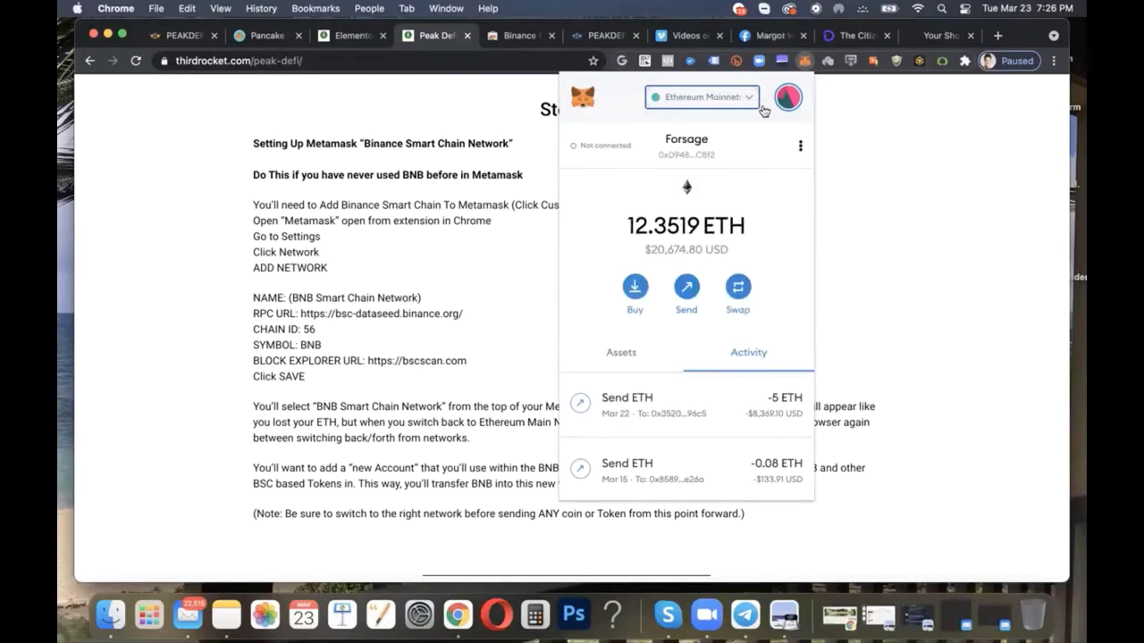
pyautogui.click(800, 146)
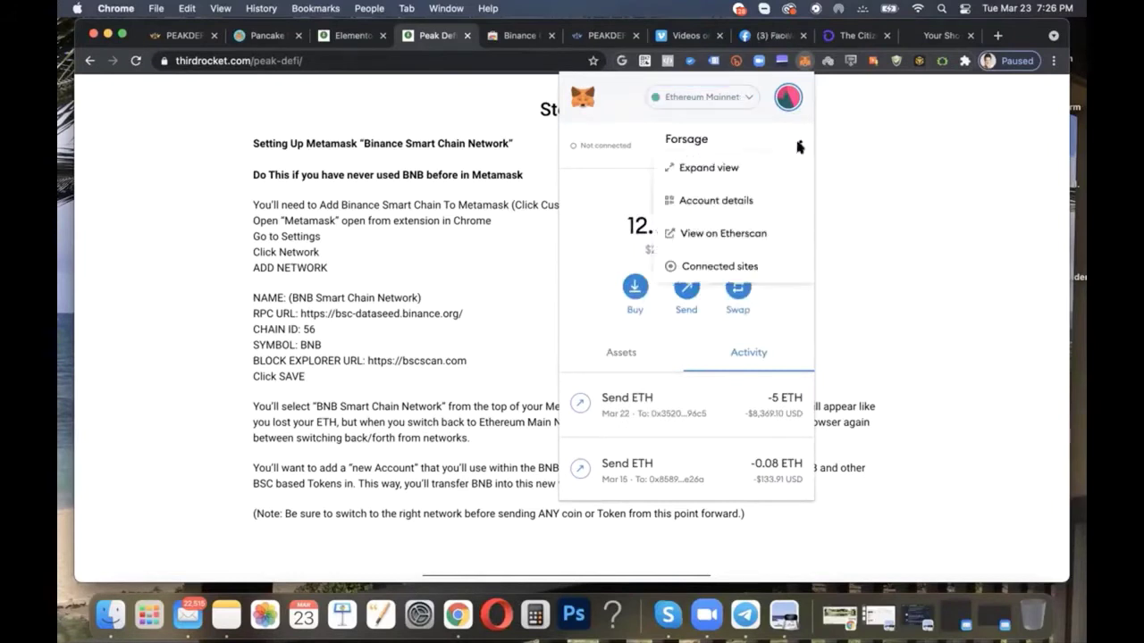
pyautogui.click(799, 146)
pyautogui.click(790, 98)
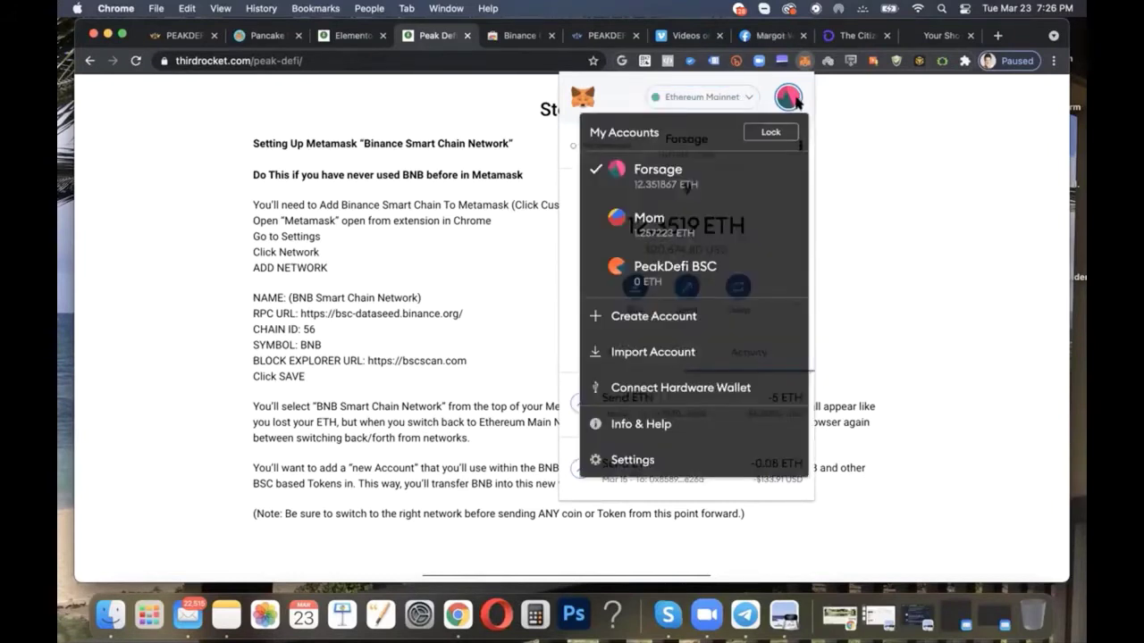
pyautogui.click(790, 99)
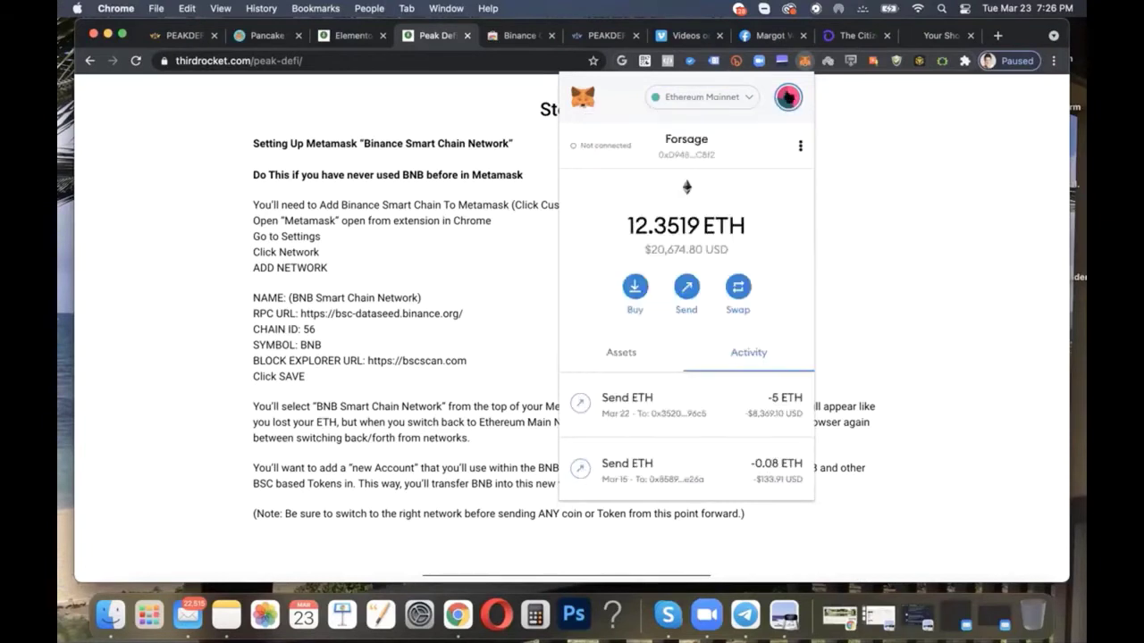
pyautogui.click(788, 99)
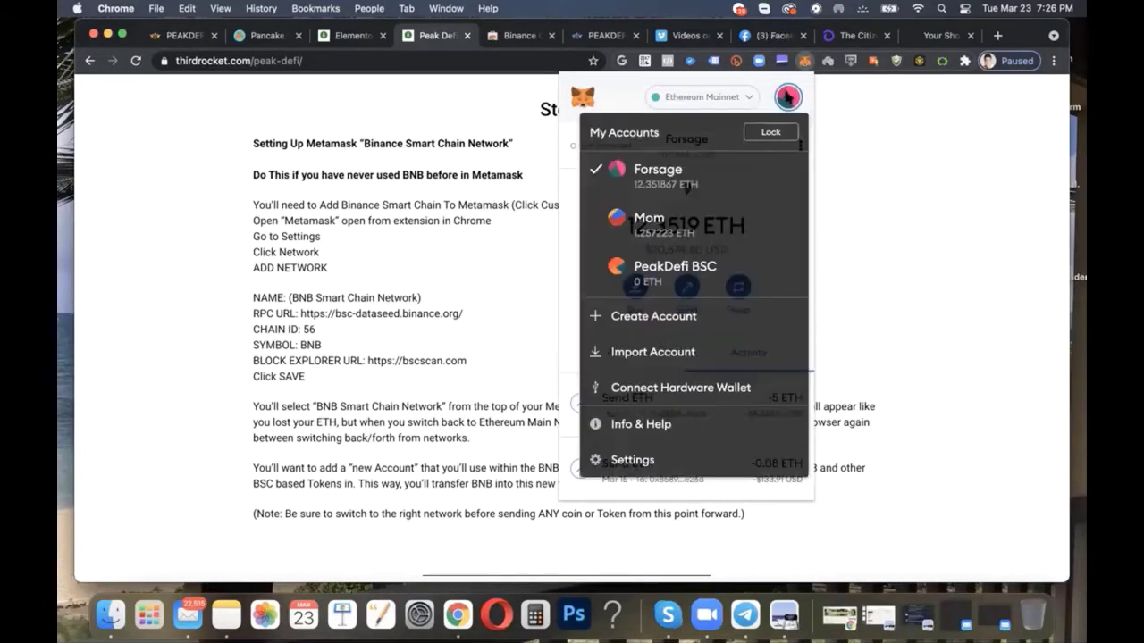
# - Go to MetaMask Settings > Networks and choose to add a custom network
pyautogui.click(642, 461)
pyautogui.scroll(-5, 642, 463)
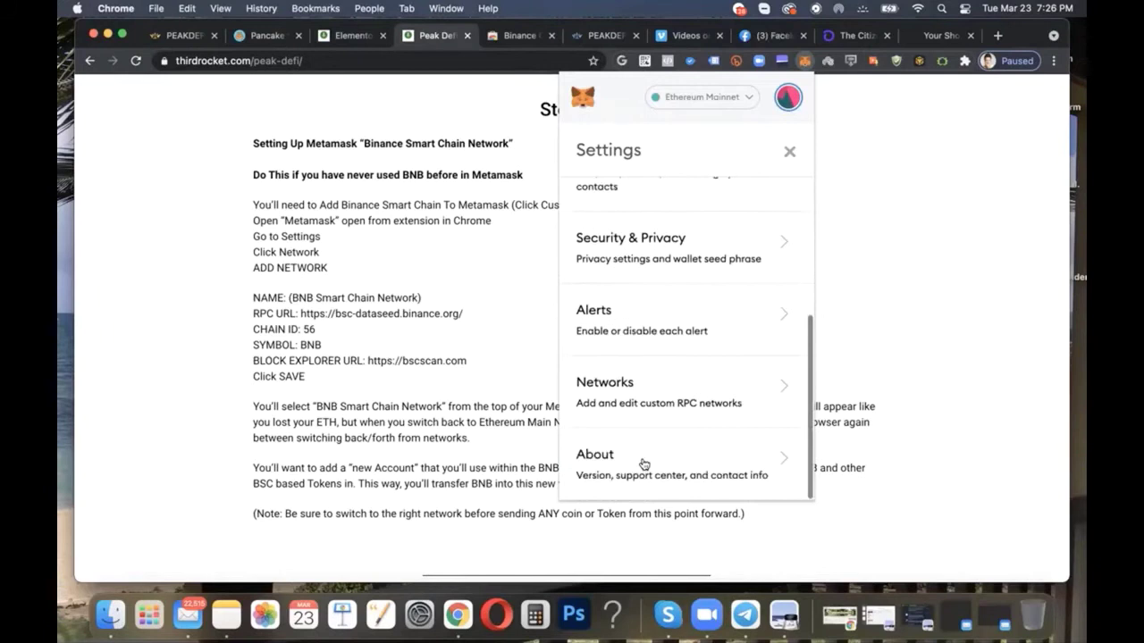
pyautogui.click(602, 394)
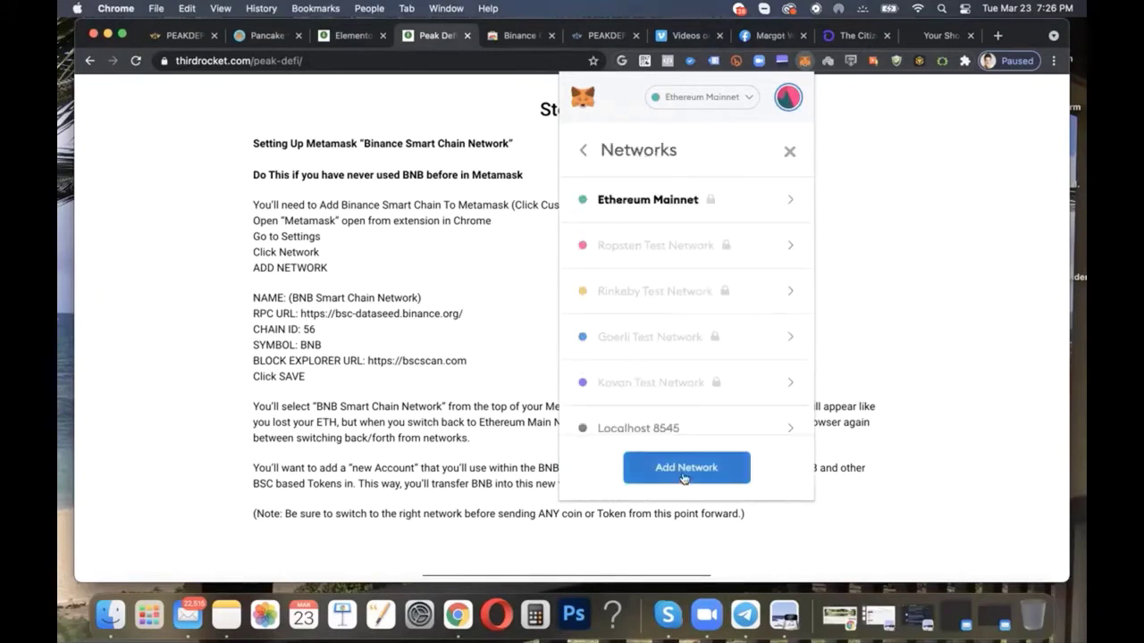
pyautogui.click(672, 98)
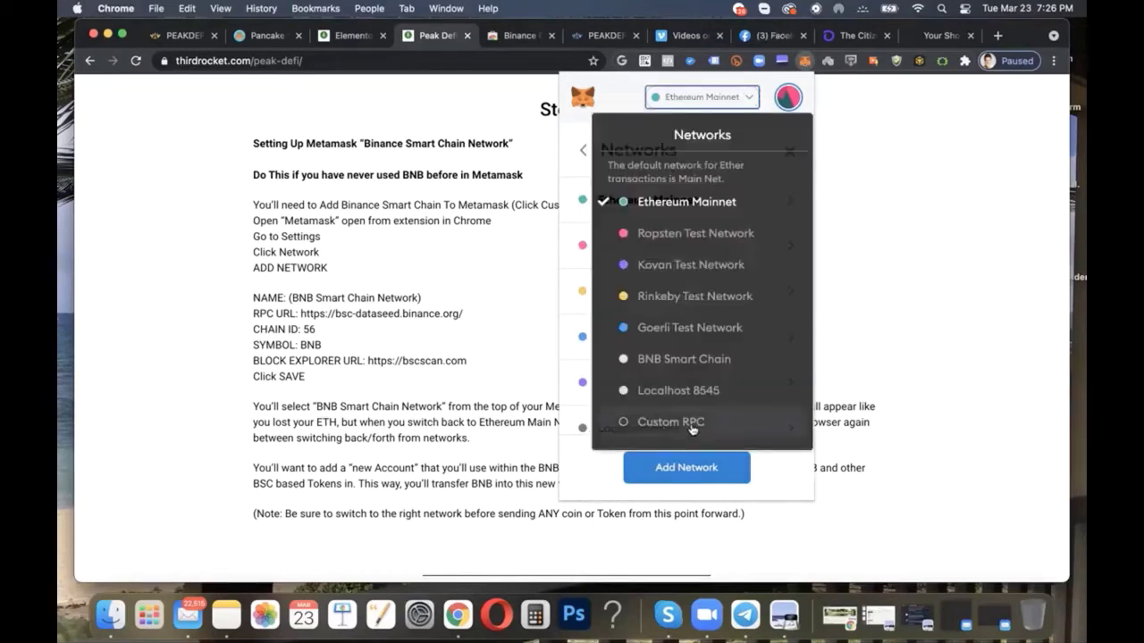
pyautogui.click(693, 429)
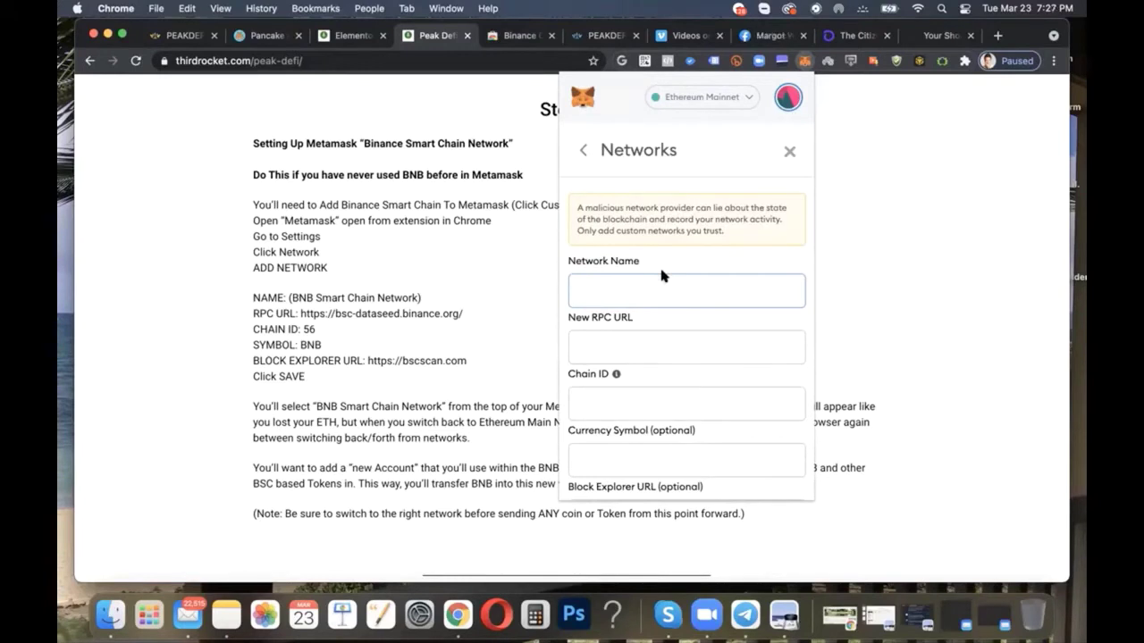
# - Read the Step 1 setup instructions on the Peak DeFi page
pyautogui.scroll(-1, 378, 256)
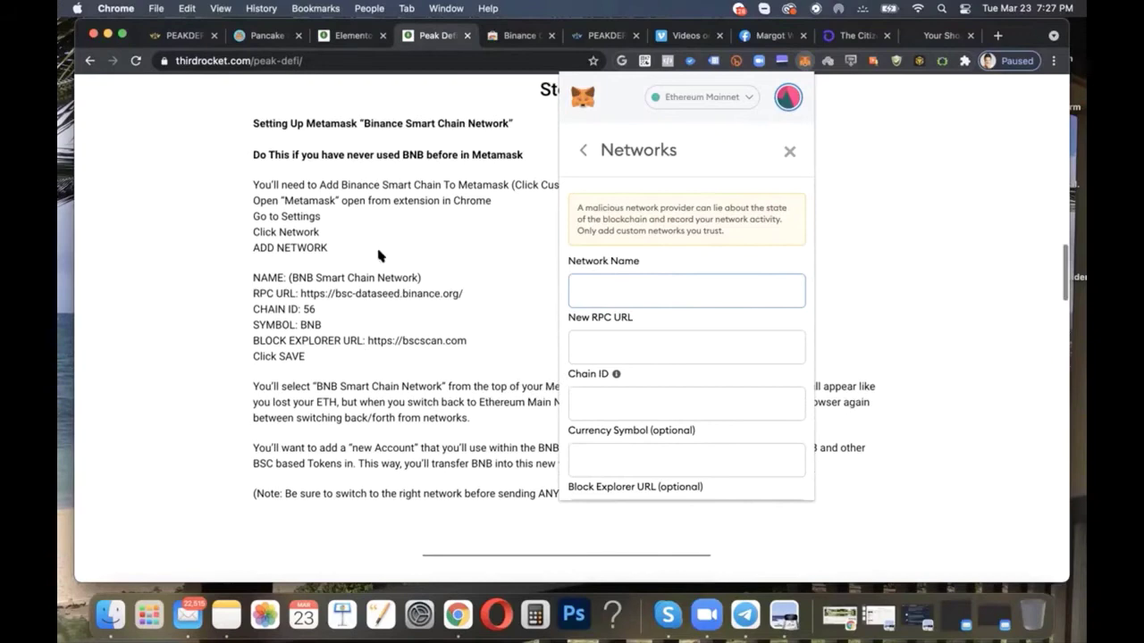
pyautogui.scroll(1, 378, 256)
pyautogui.click(302, 209)
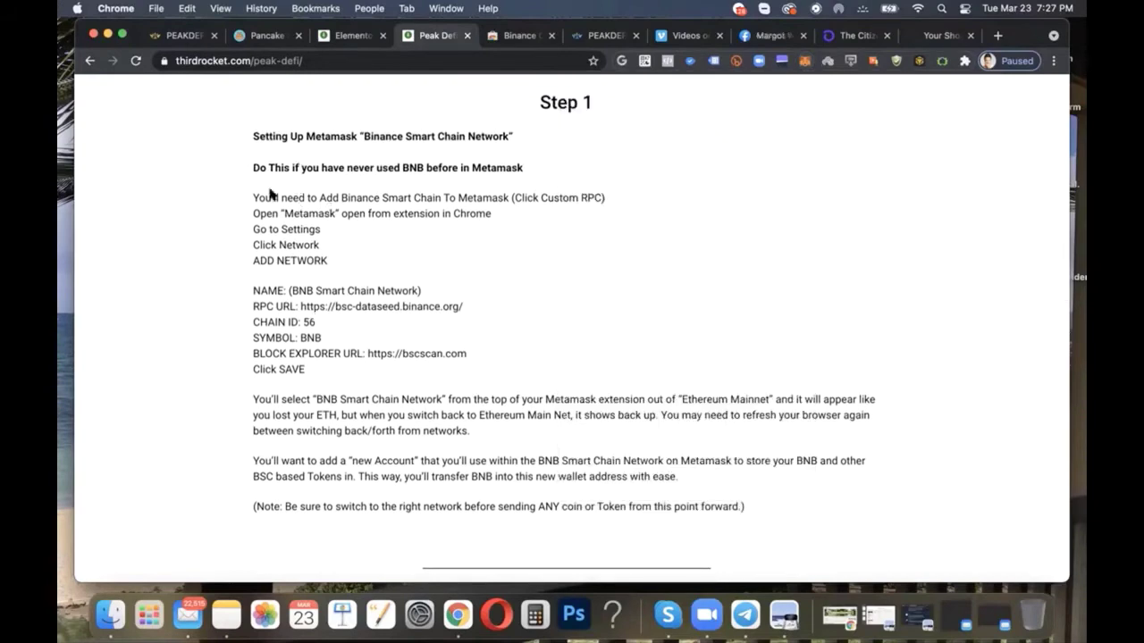
pyautogui.moveTo(253, 161); pyautogui.dragTo(777, 502)
pyautogui.click(549, 393)
pyautogui.scroll(1, 549, 393)
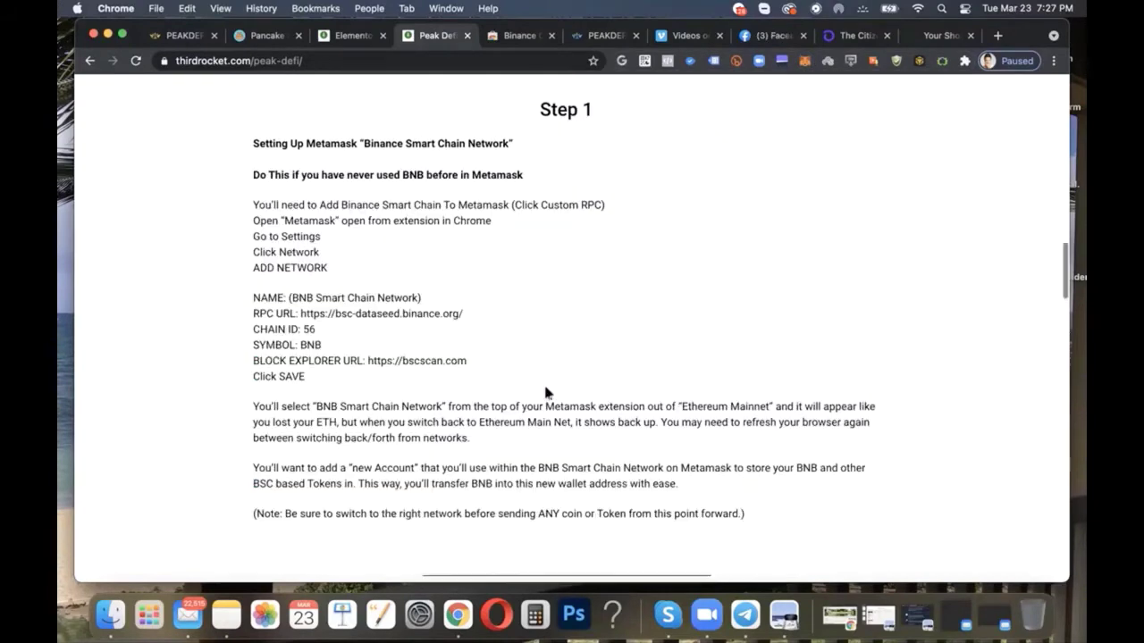
# - Reopen MetaMask and pick Add Network from the network list
pyautogui.click(804, 62)
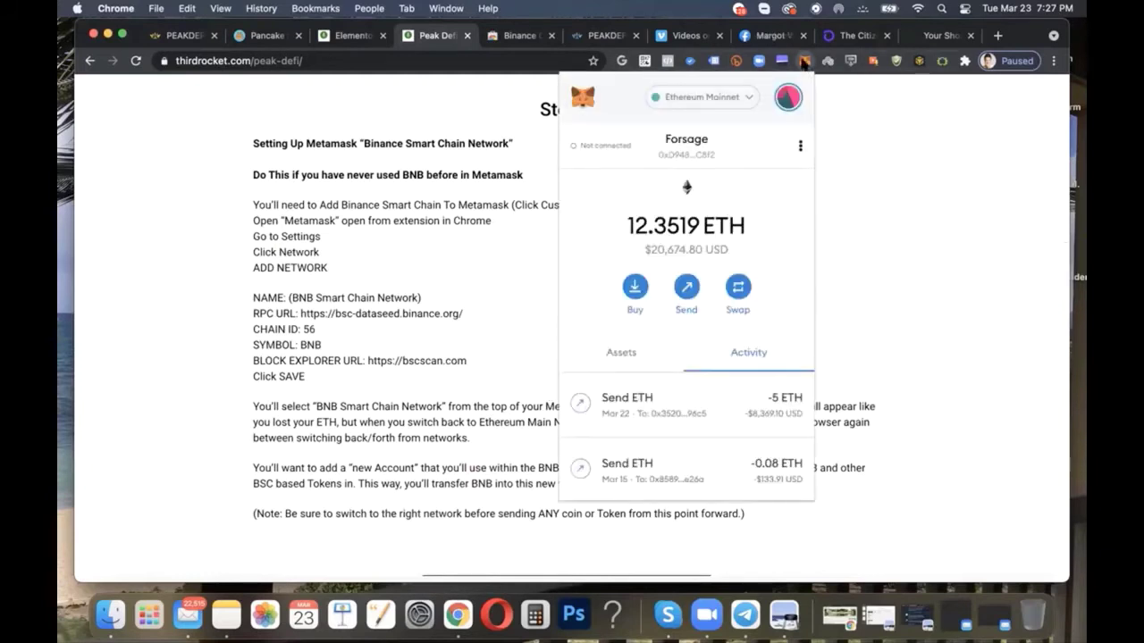
pyautogui.click(804, 65)
pyautogui.click(804, 64)
pyautogui.click(701, 99)
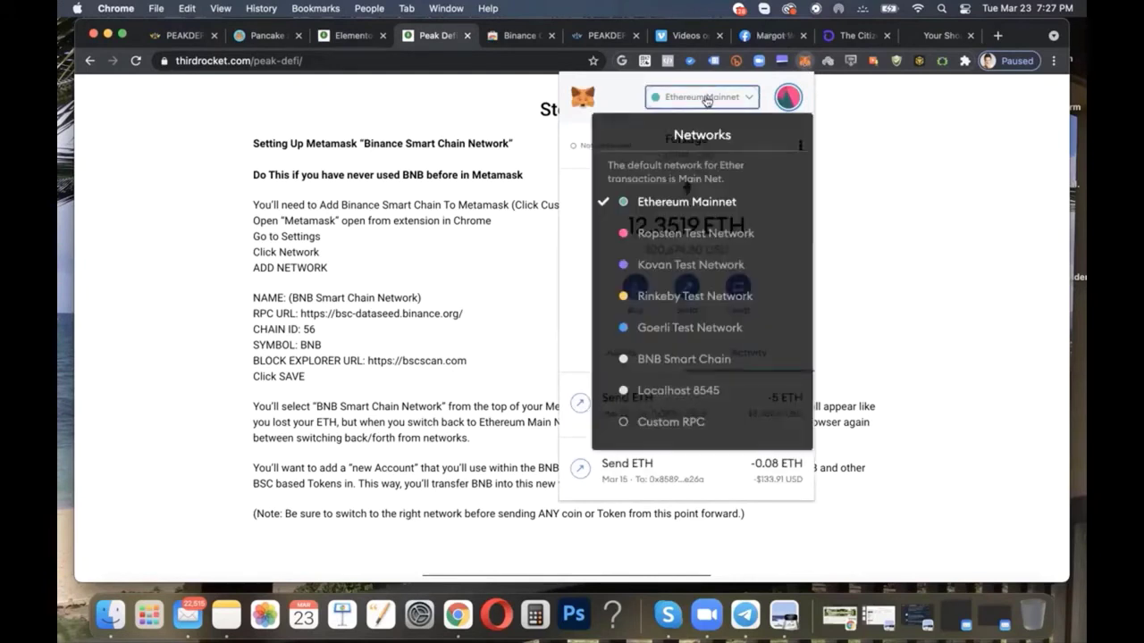
pyautogui.click(689, 422)
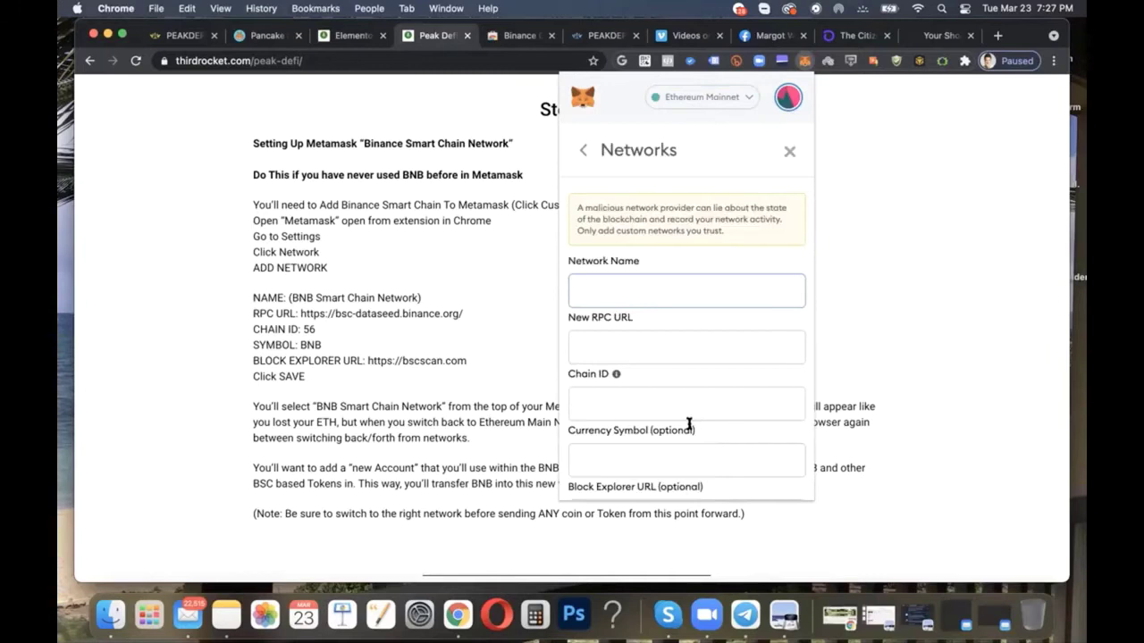
# - Reach Settings > Networks through the account menu and bring up the empty Add Network form
pyautogui.click(790, 99)
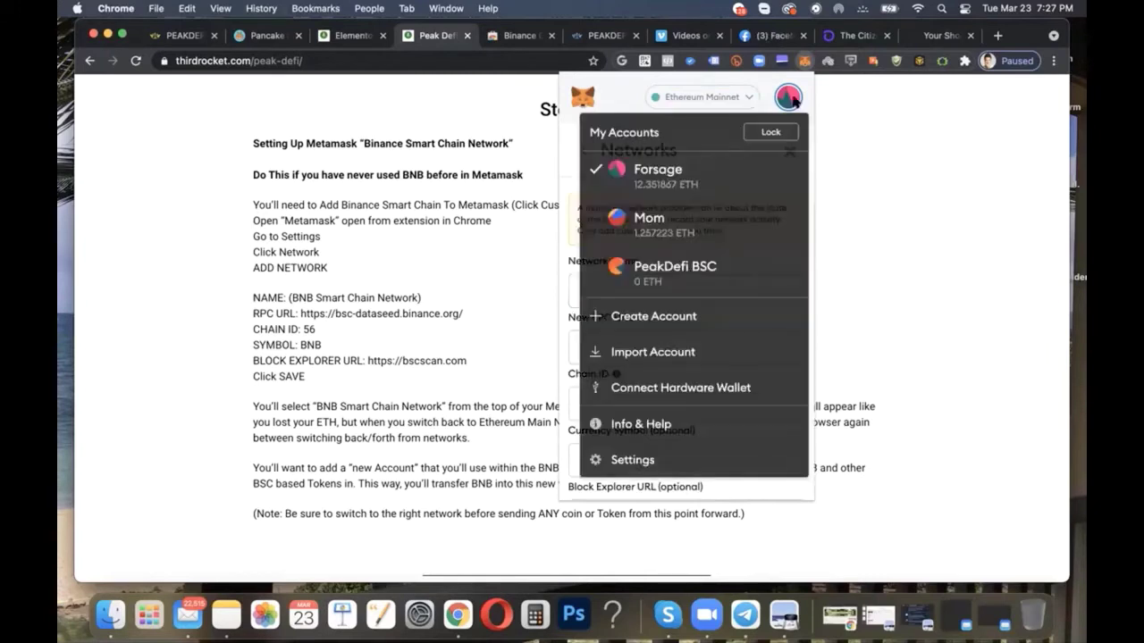
pyautogui.click(654, 461)
pyautogui.scroll(-5, 654, 464)
pyautogui.click(616, 399)
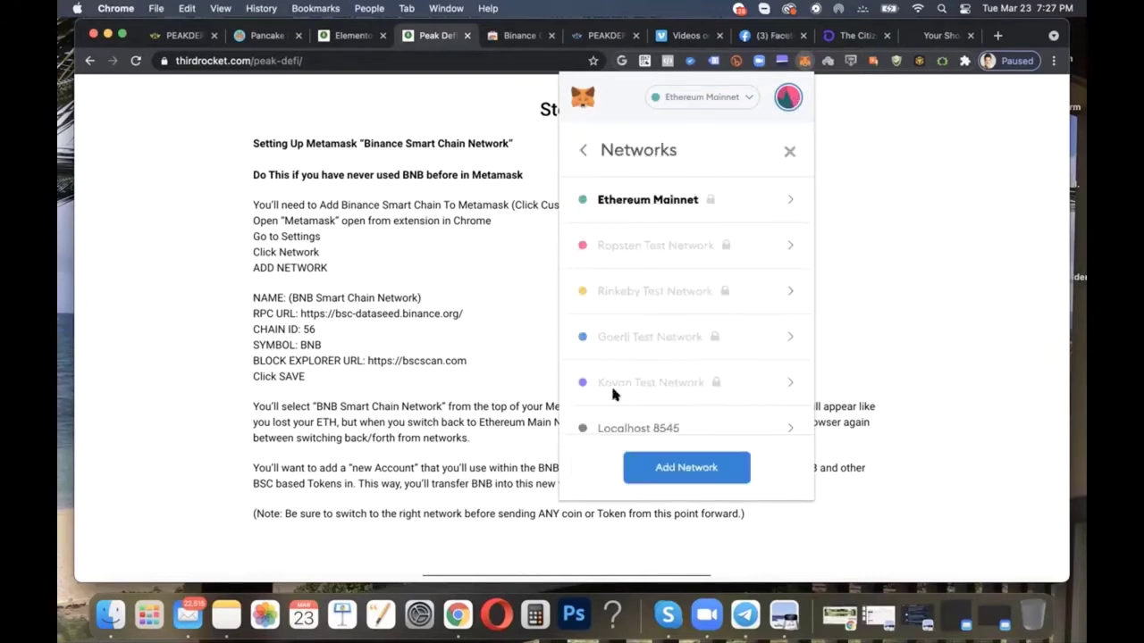
pyautogui.click(677, 459)
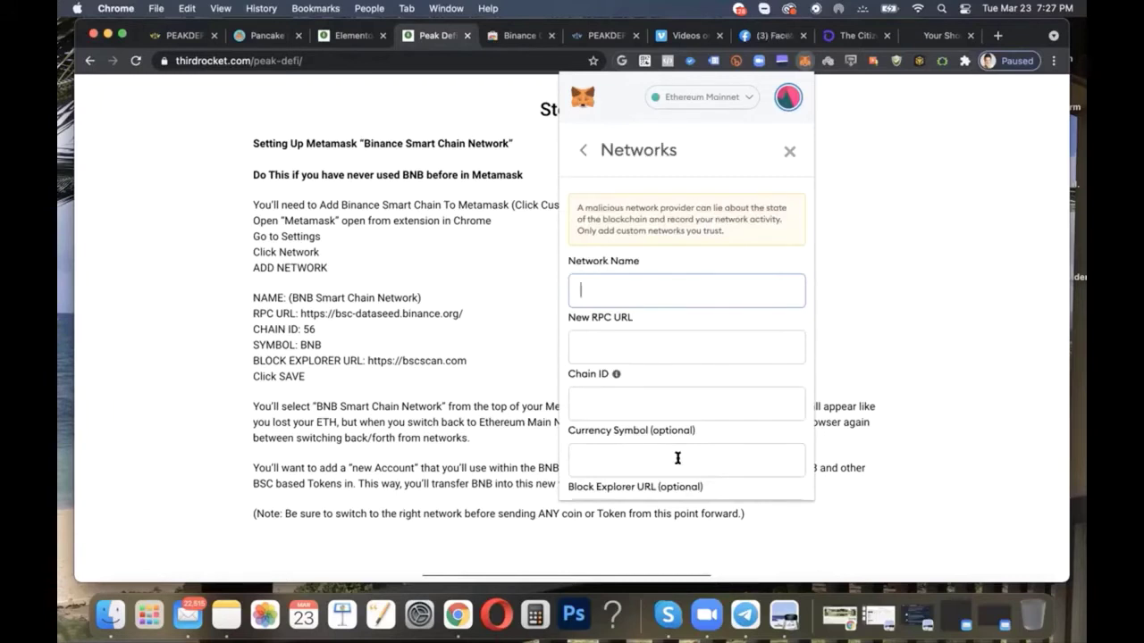
pyautogui.scroll(-3, 678, 459)
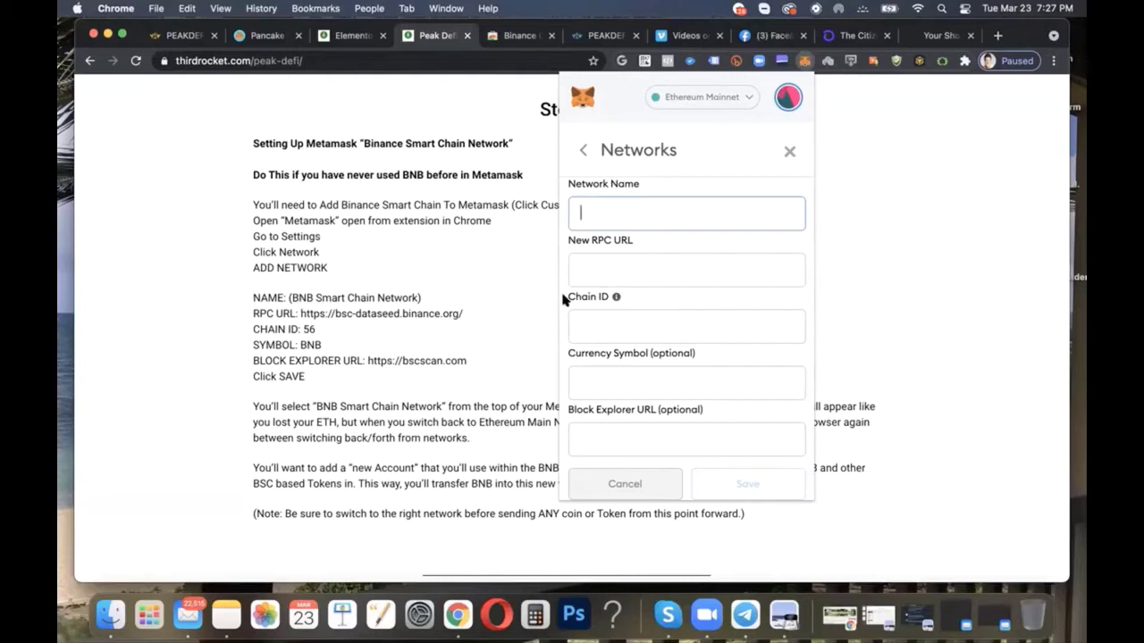
pyautogui.write('BNB ')
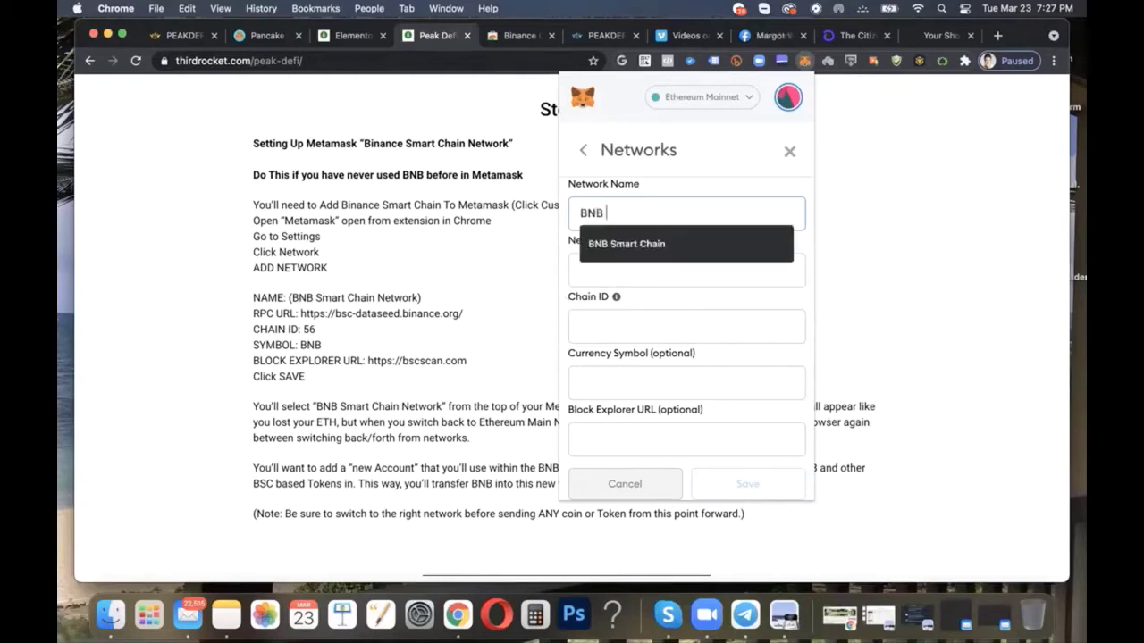
pyautogui.write('Smart Chain ')
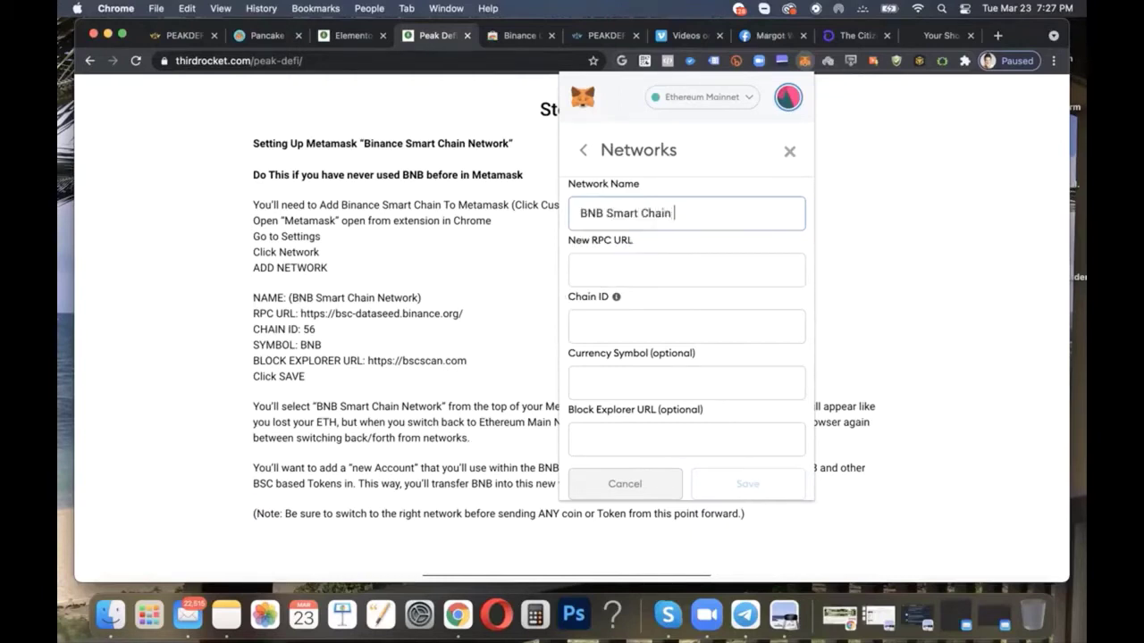
pyautogui.write('Network')
pyautogui.scroll(-1, 631, 277)
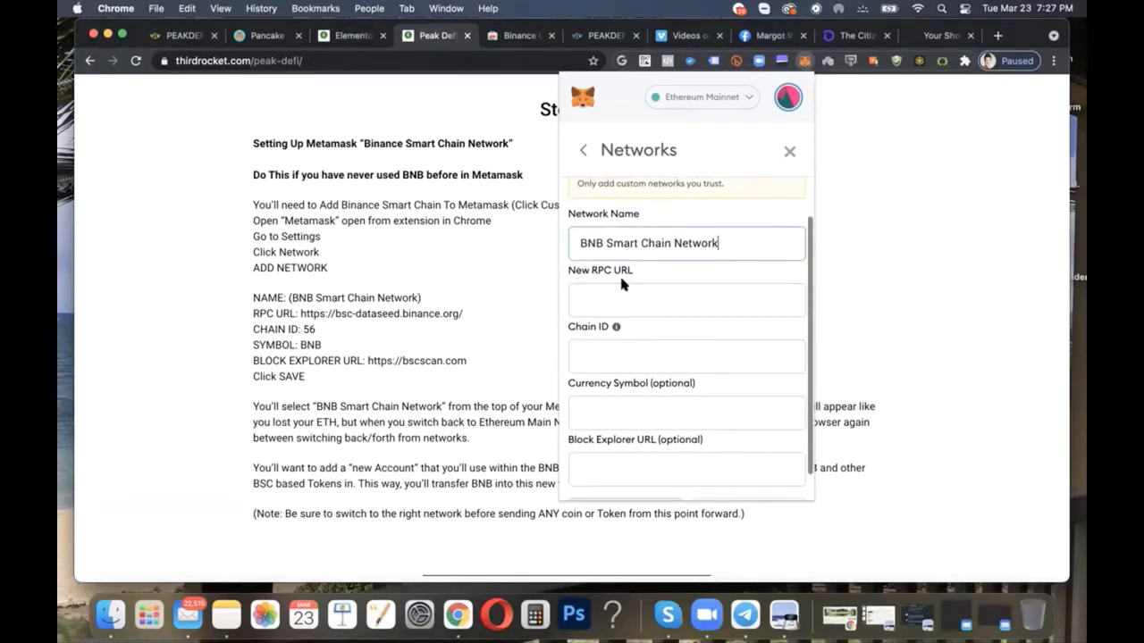
pyautogui.click(623, 287)
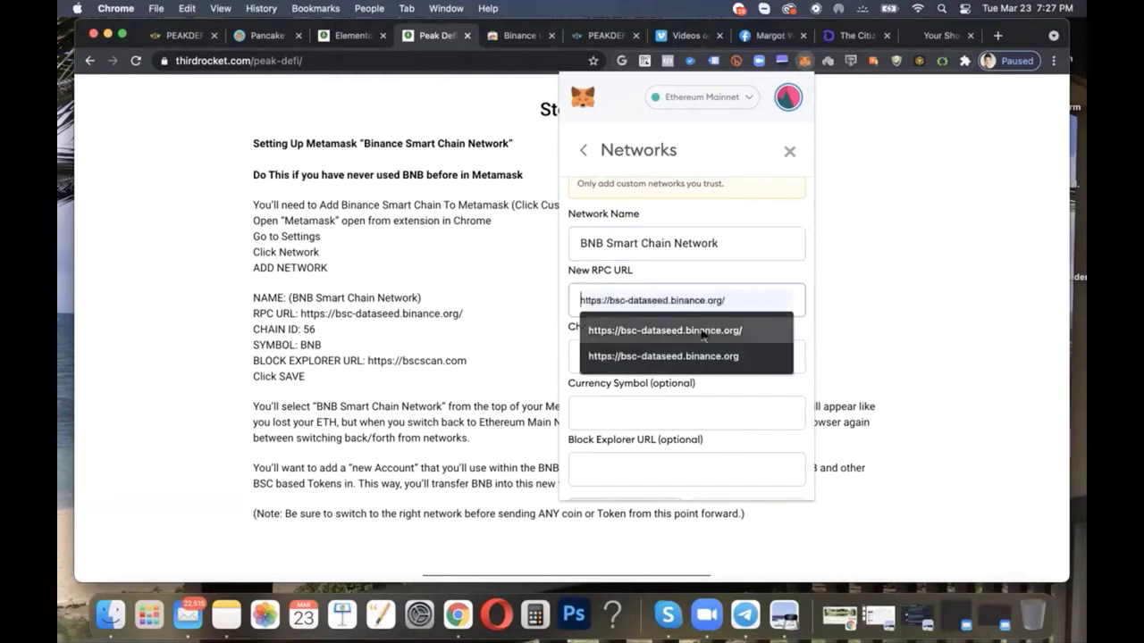
pyautogui.click(636, 329)
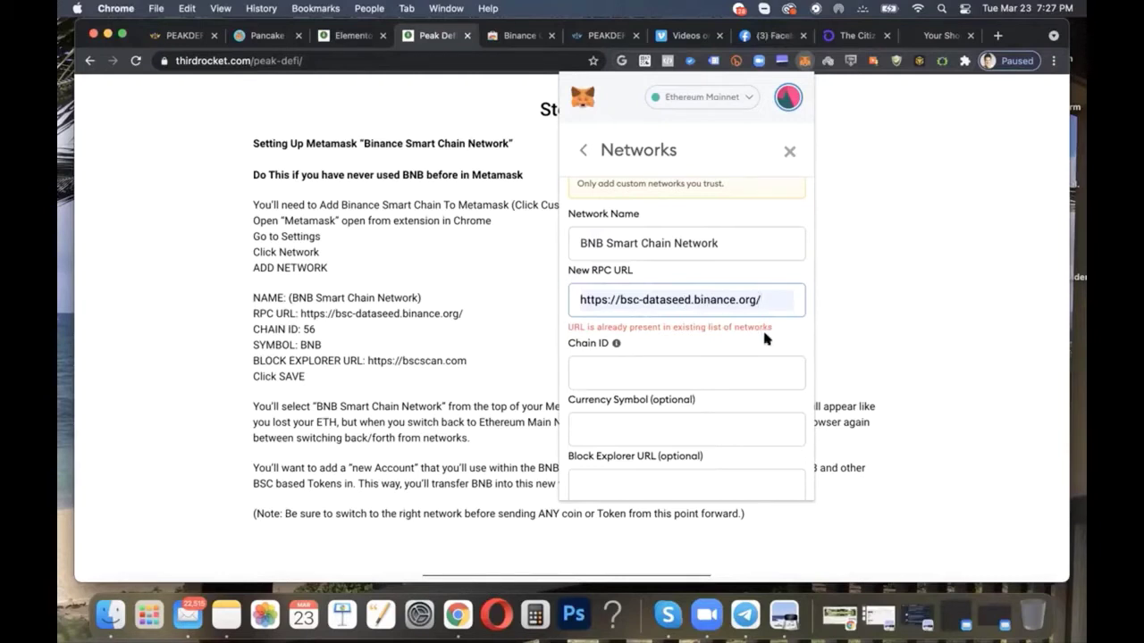
pyautogui.moveTo(570, 327); pyautogui.dragTo(911, 331)
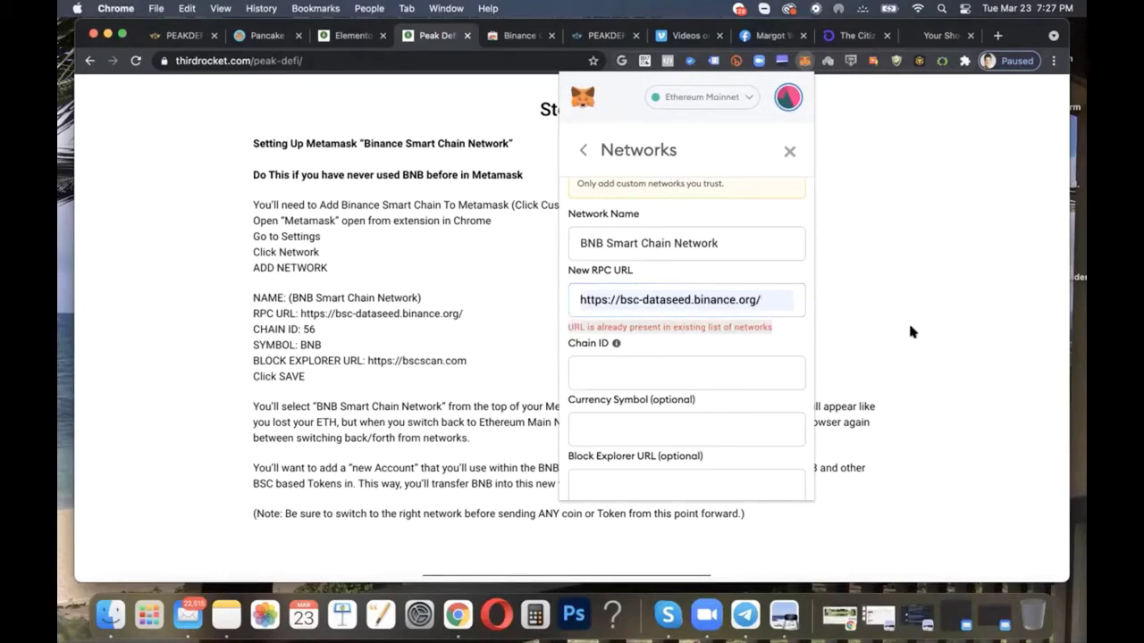
pyautogui.click(735, 328)
pyautogui.scroll(-2, 734, 328)
pyautogui.scroll(1, 734, 328)
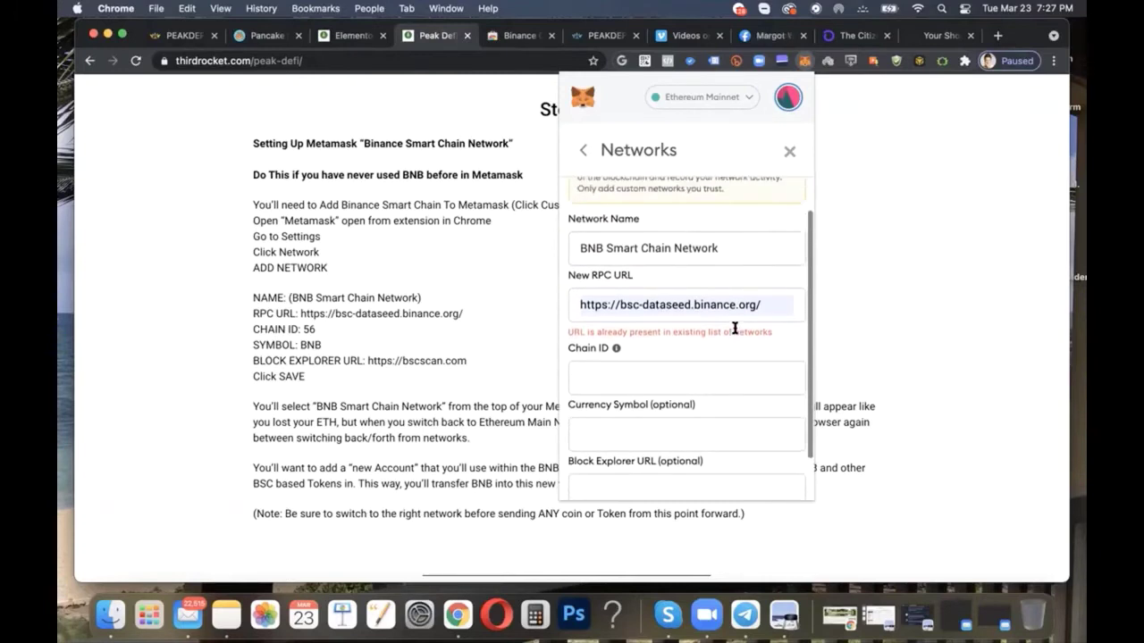
pyautogui.click(616, 371)
pyautogui.write('56')
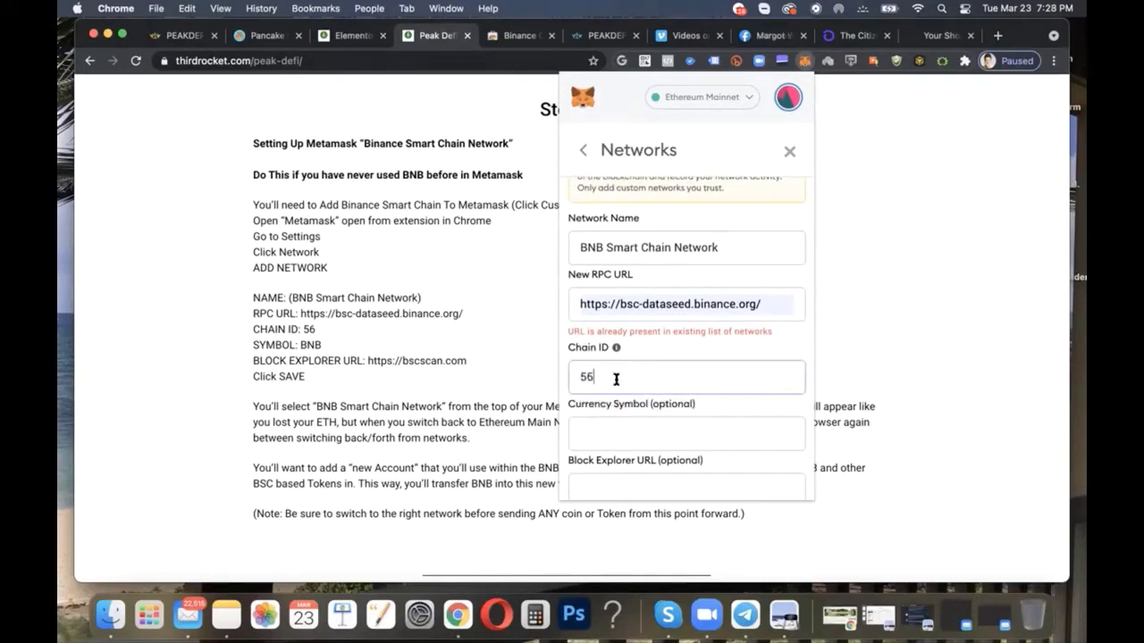
pyautogui.click(638, 433)
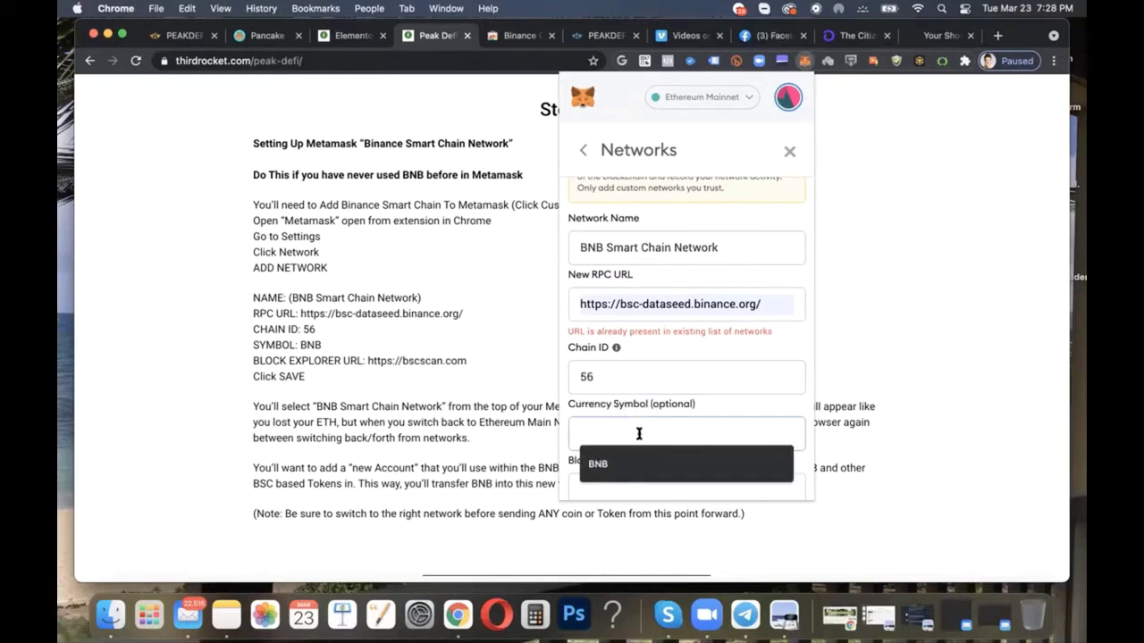
pyautogui.write('BNB')
pyautogui.scroll(-2, 652, 435)
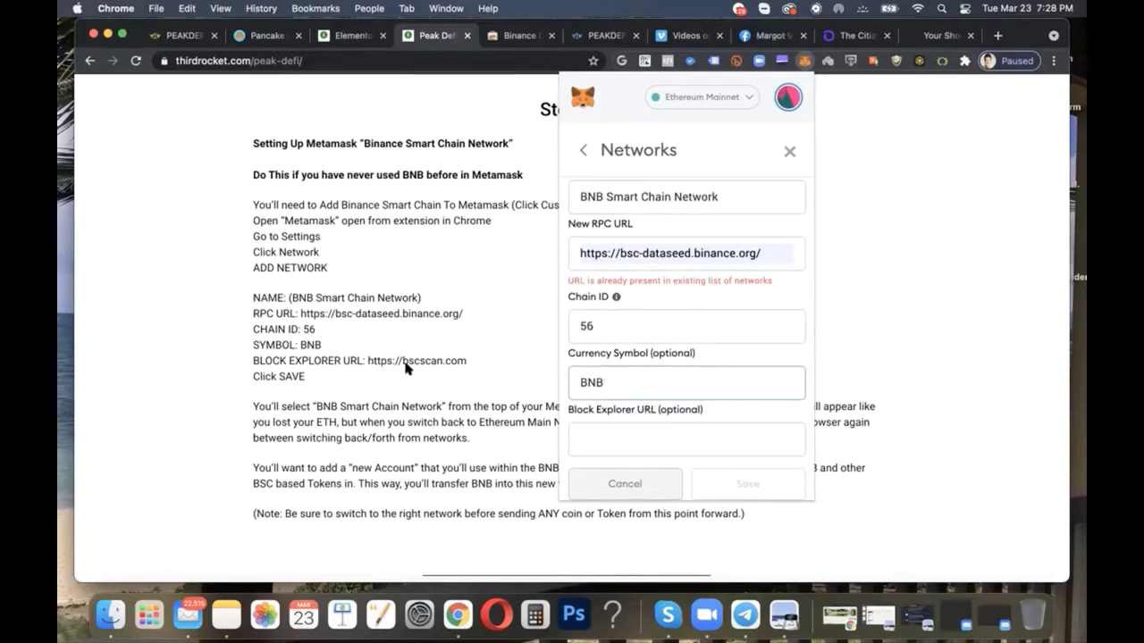
pyautogui.click(613, 431)
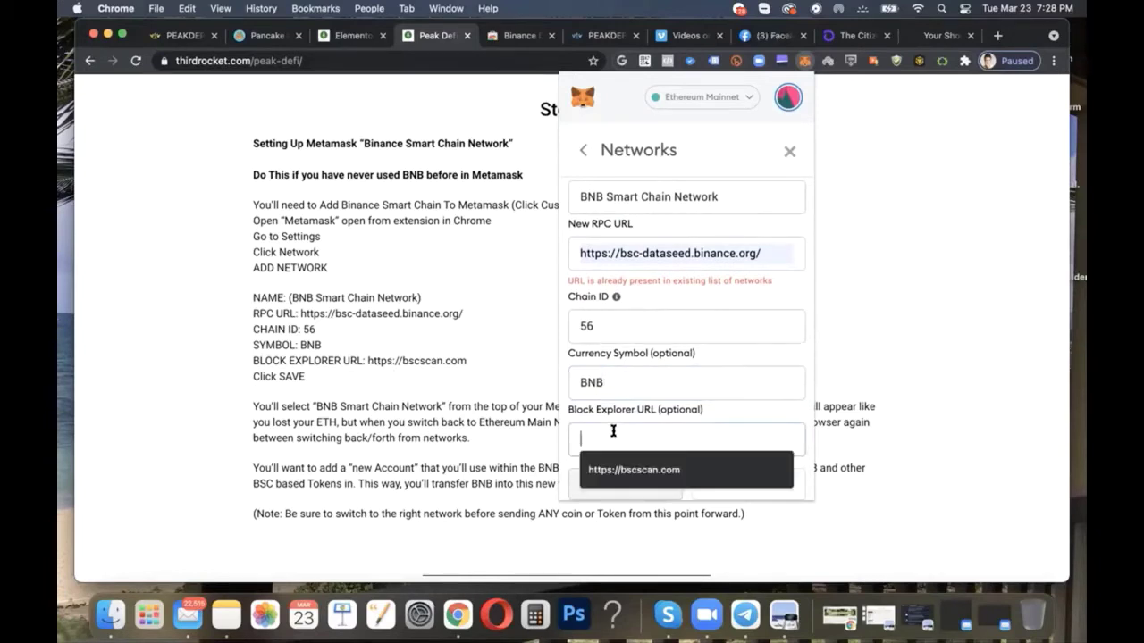
pyautogui.click(614, 467)
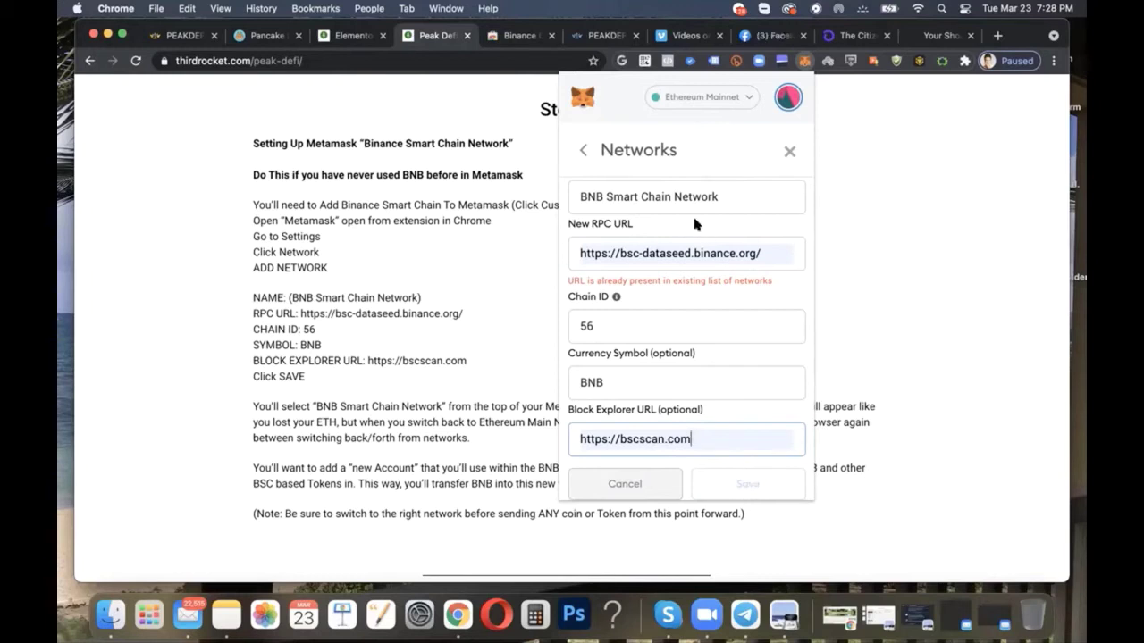
pyautogui.moveTo(722, 195); pyautogui.dragTo(498, 195)
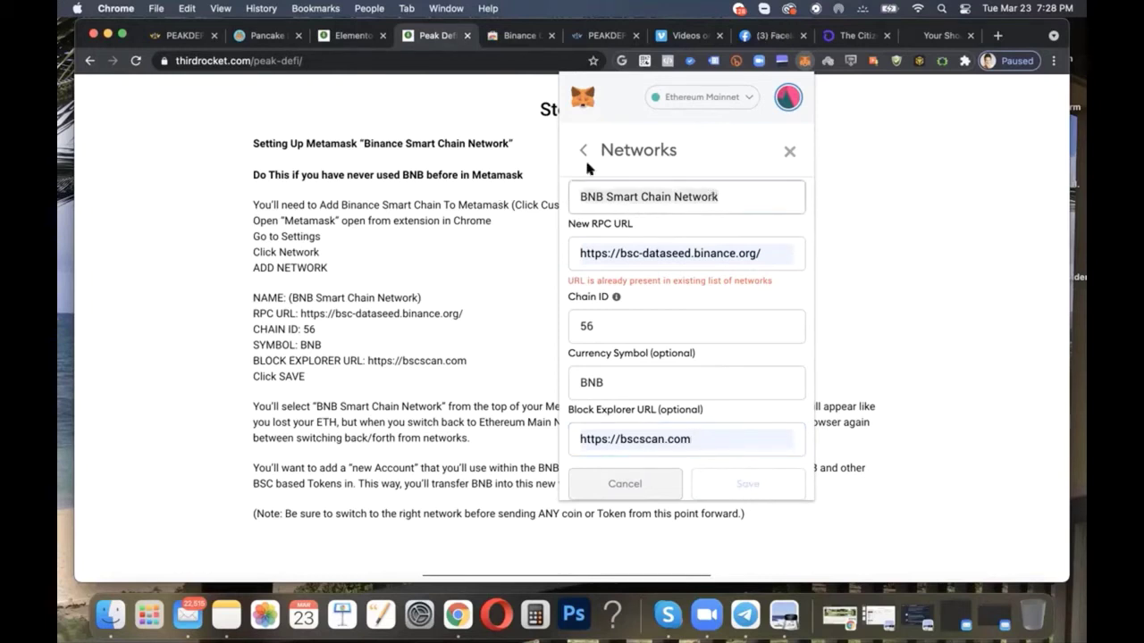
# - Switch the wallet to BNB Smart Chain, where Forsage shows 0 BNB, and open My Accounts
pyautogui.click(650, 105)
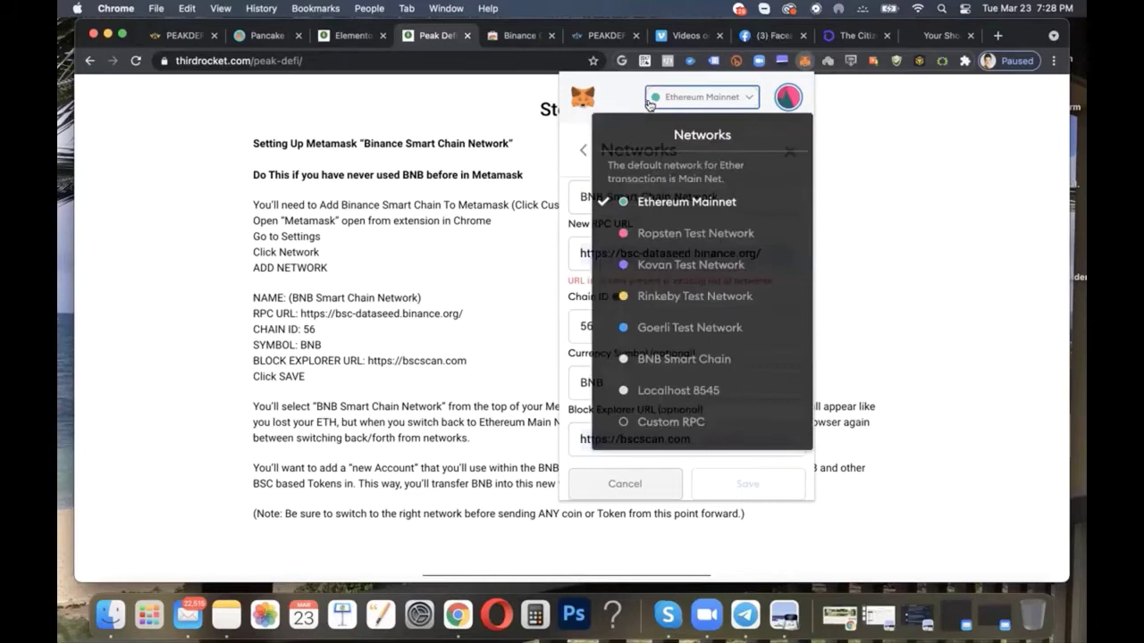
pyautogui.click(761, 104)
pyautogui.click(789, 150)
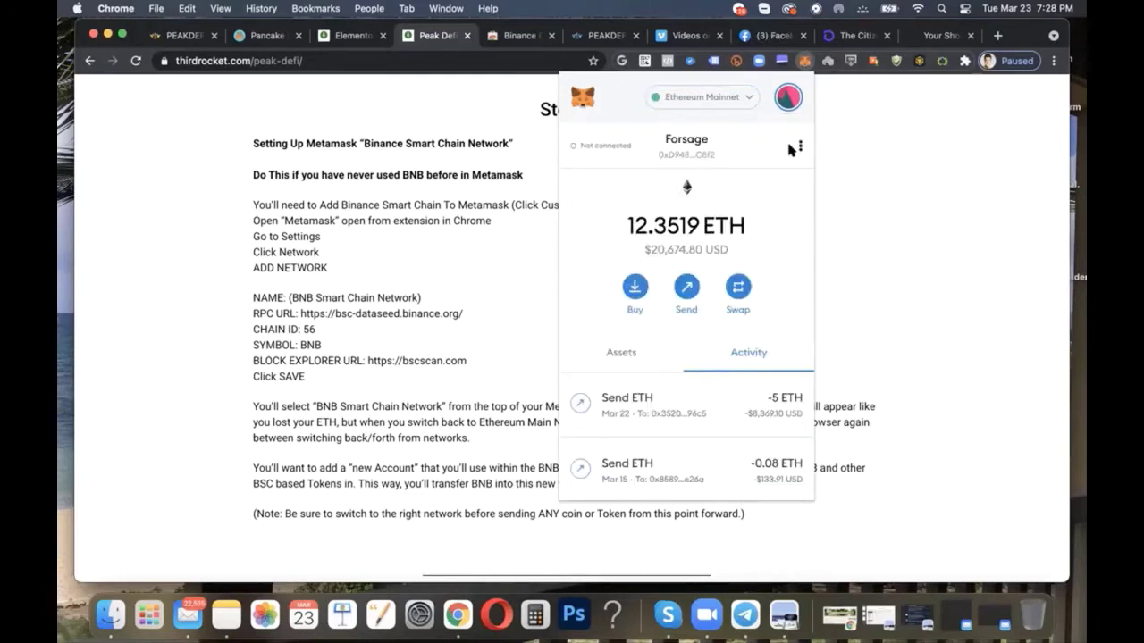
pyautogui.click(687, 99)
pyautogui.click(700, 101)
pyautogui.click(700, 102)
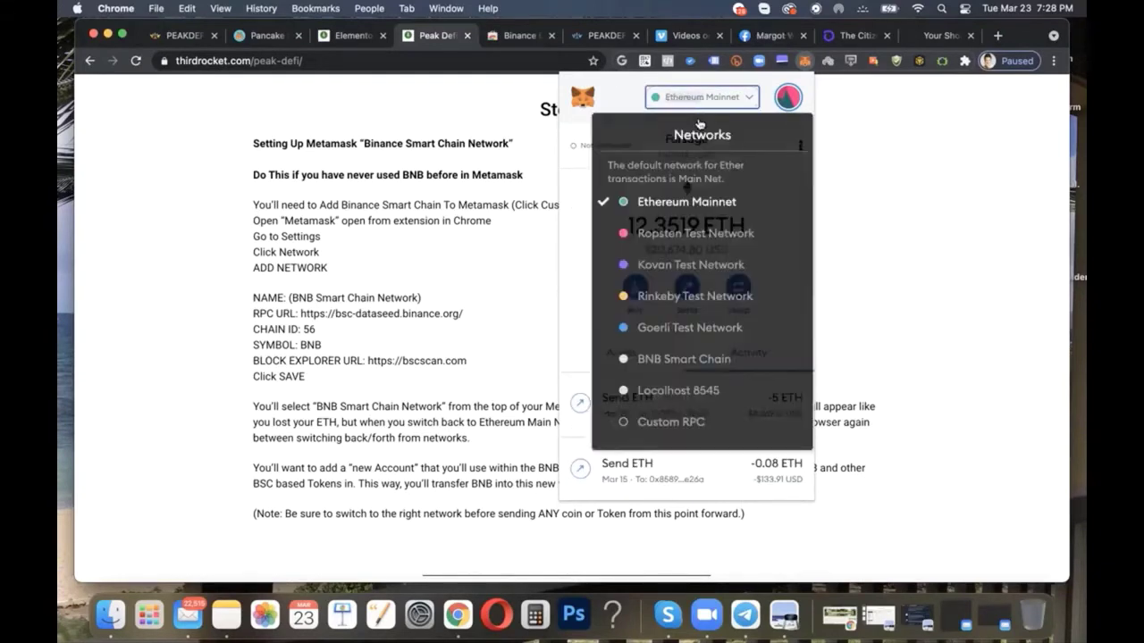
pyautogui.click(681, 362)
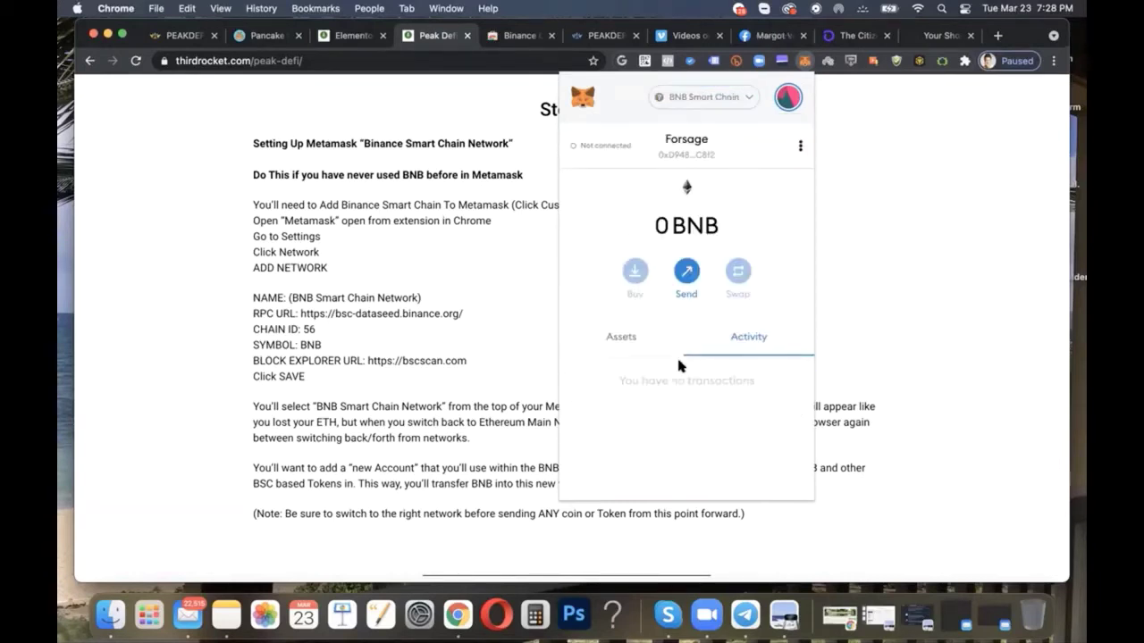
pyautogui.click(789, 101)
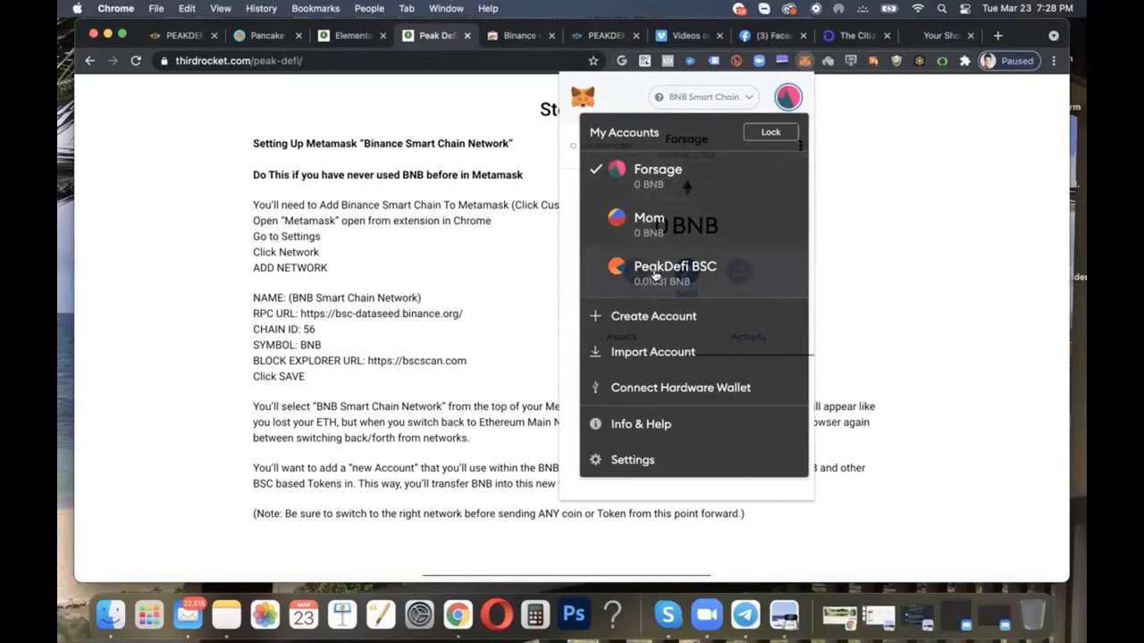
# - Add a new MetaMask account named 'Peak BNB'
pyautogui.click(648, 318)
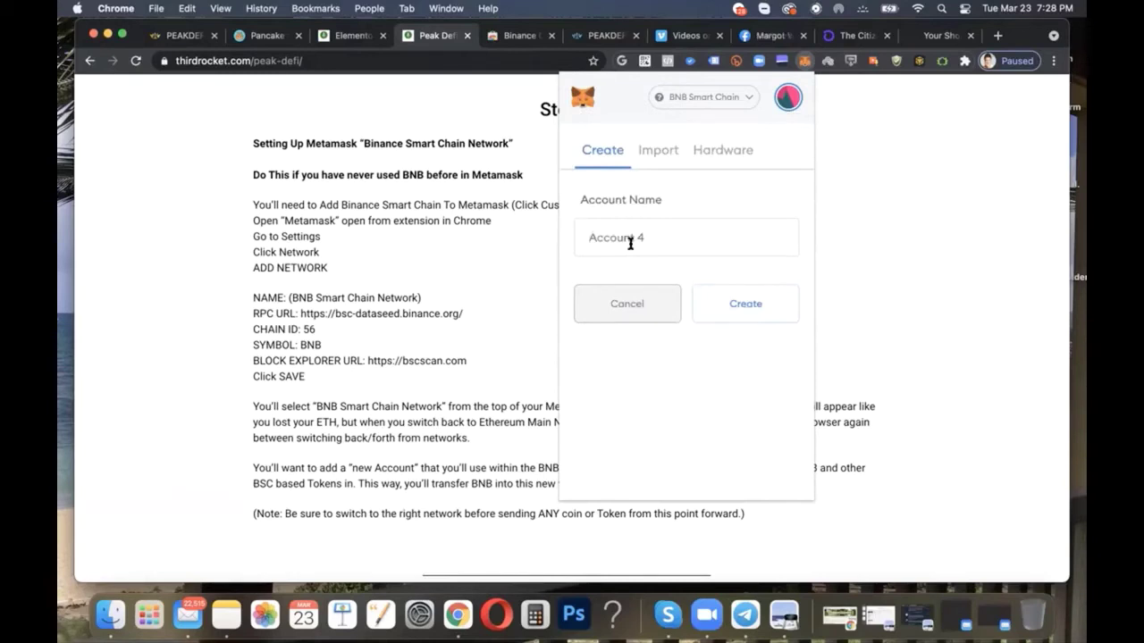
pyautogui.write('BNB NetworkPeok BNB')
pyautogui.click(753, 314)
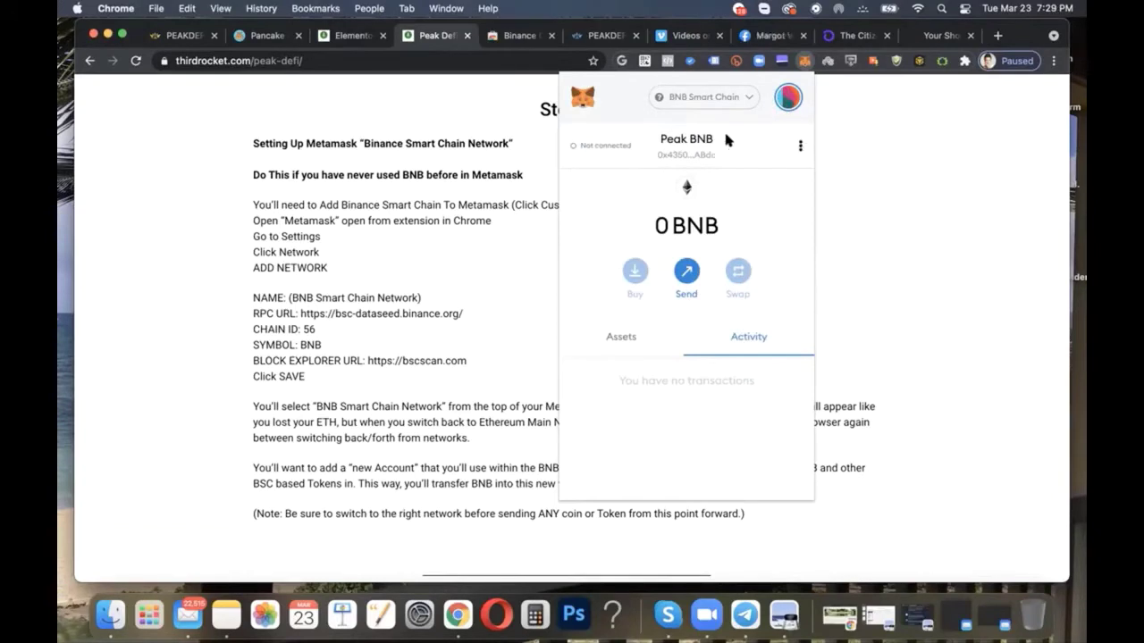
# - Select the Peak BNB account on BNB Smart Chain and copy its address
pyautogui.click(790, 101)
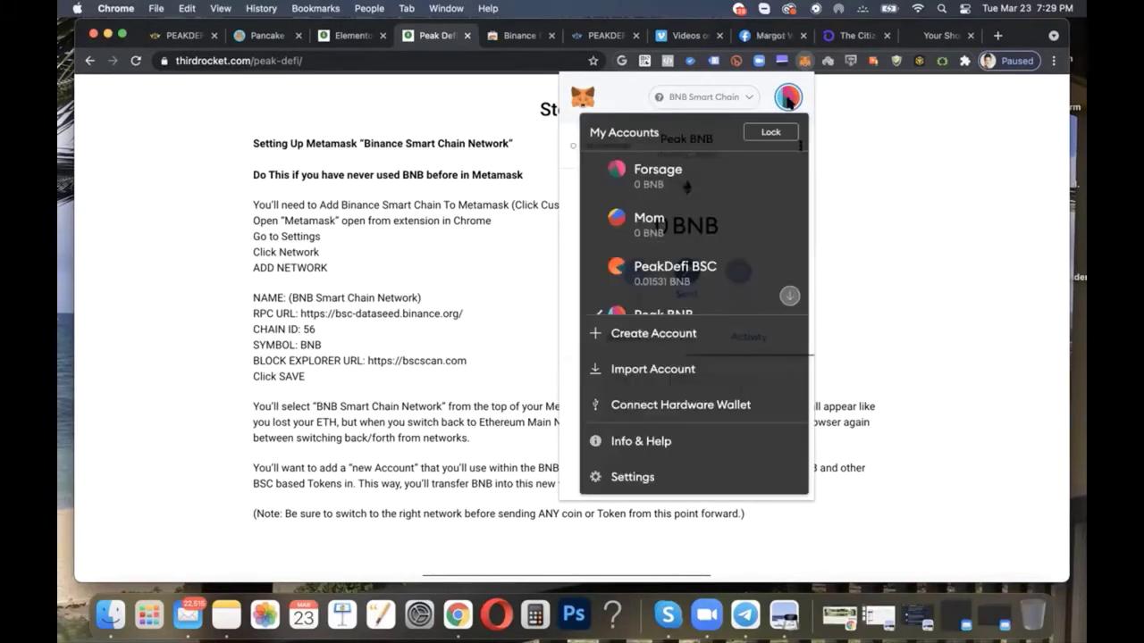
pyautogui.click(796, 99)
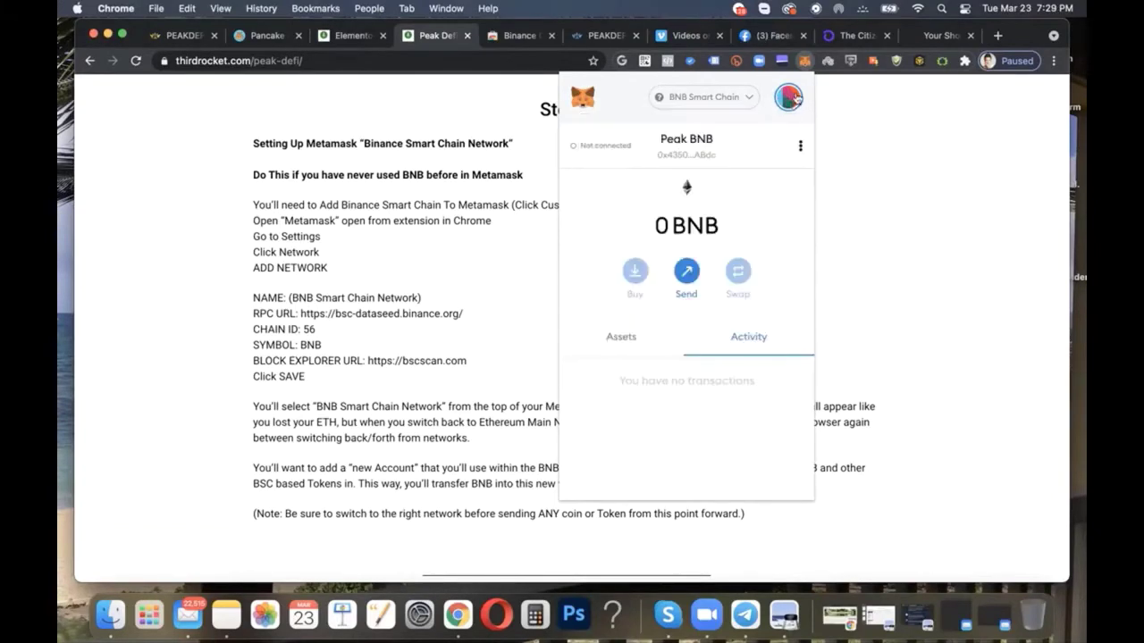
pyautogui.click(731, 99)
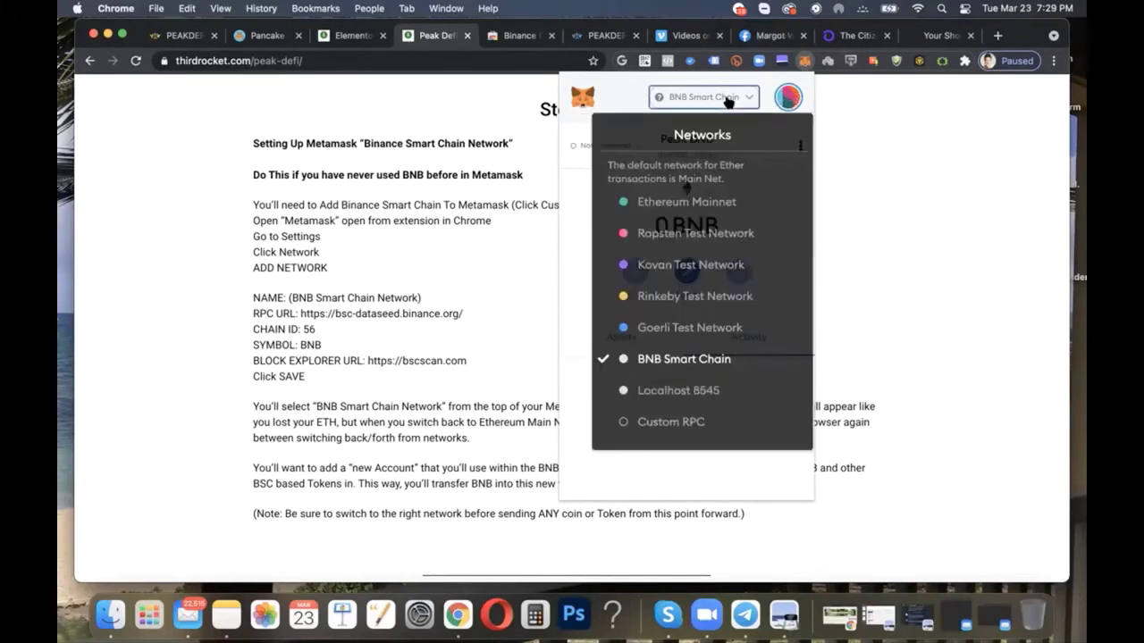
pyautogui.click(679, 365)
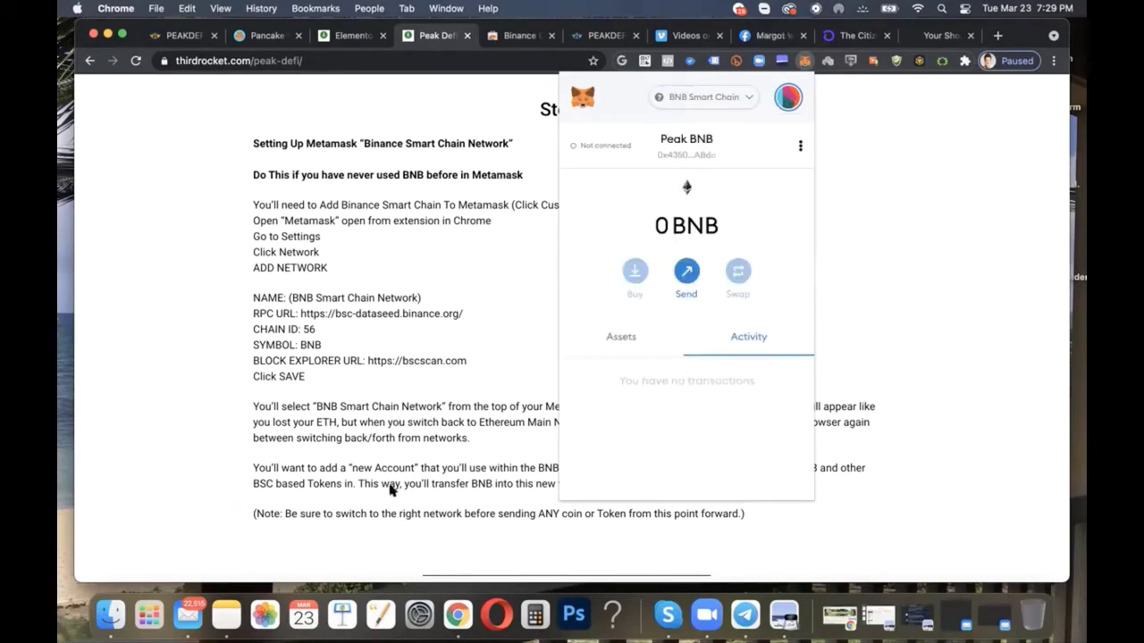
pyautogui.click(788, 98)
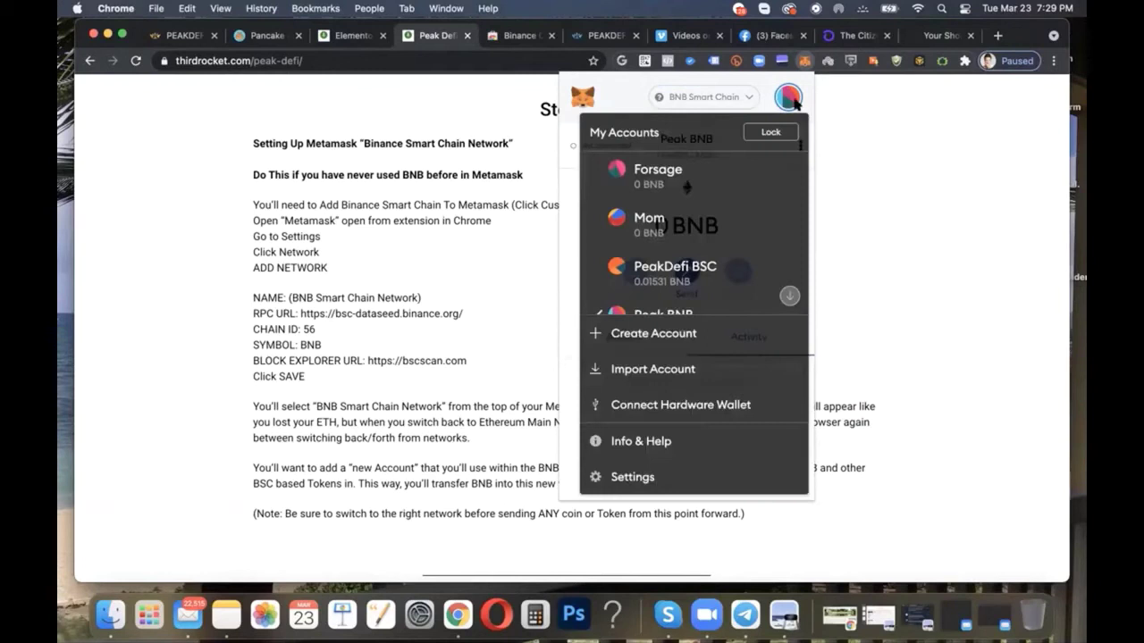
pyautogui.scroll(-1, 679, 268)
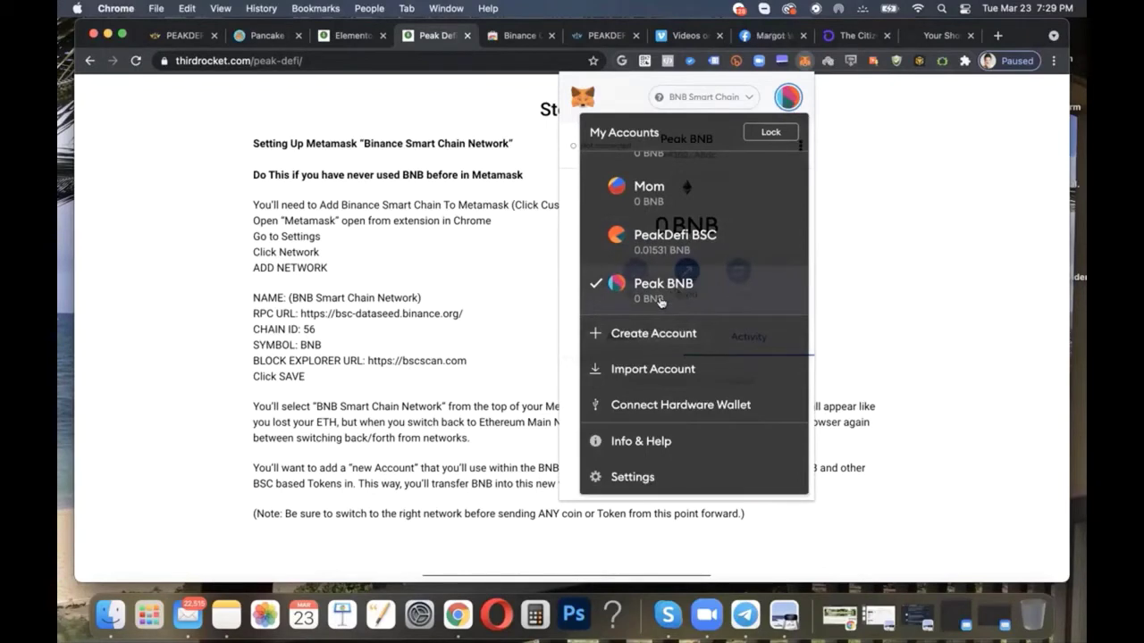
pyautogui.click(681, 297)
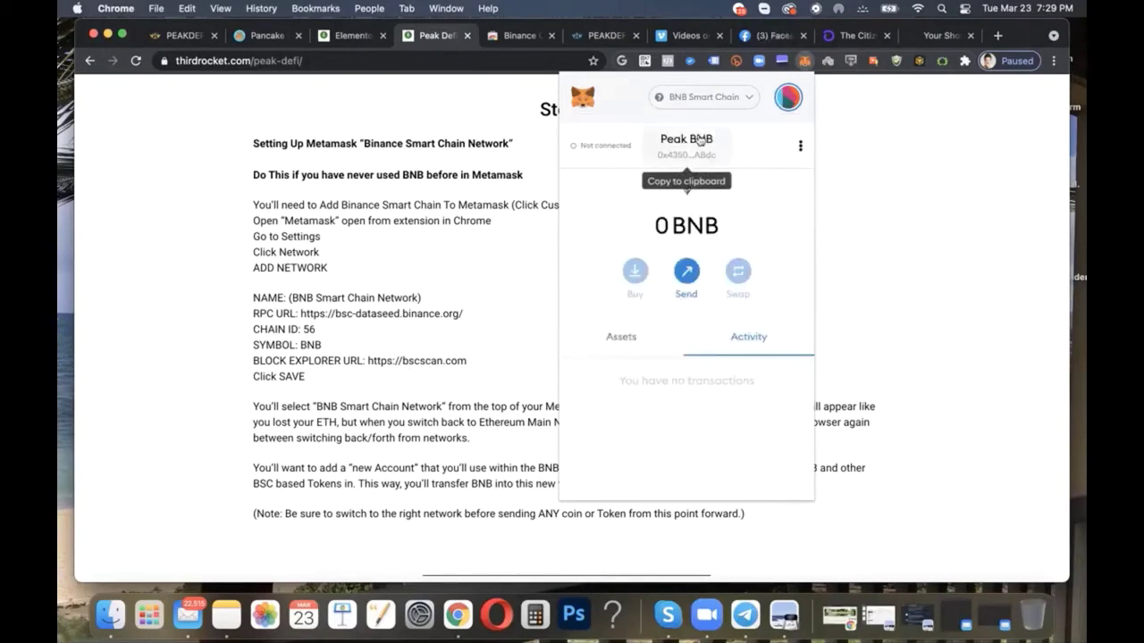
pyautogui.click(684, 160)
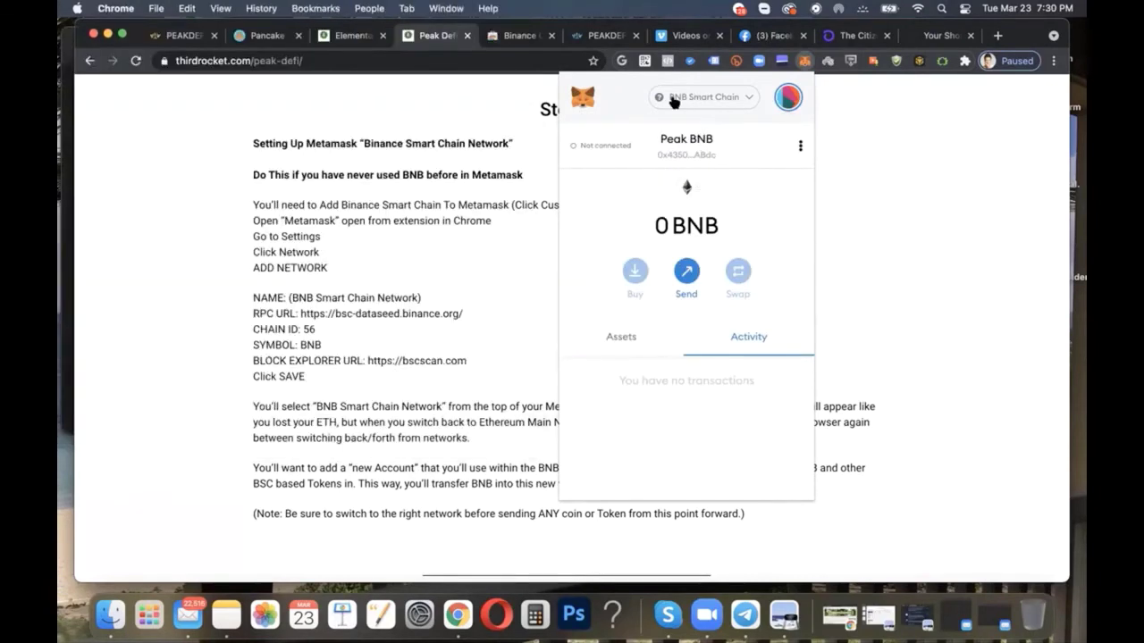
# - Narrow the Chrome window to uncover Notes and copy the Peak BNB address again
pyautogui.click(671, 99)
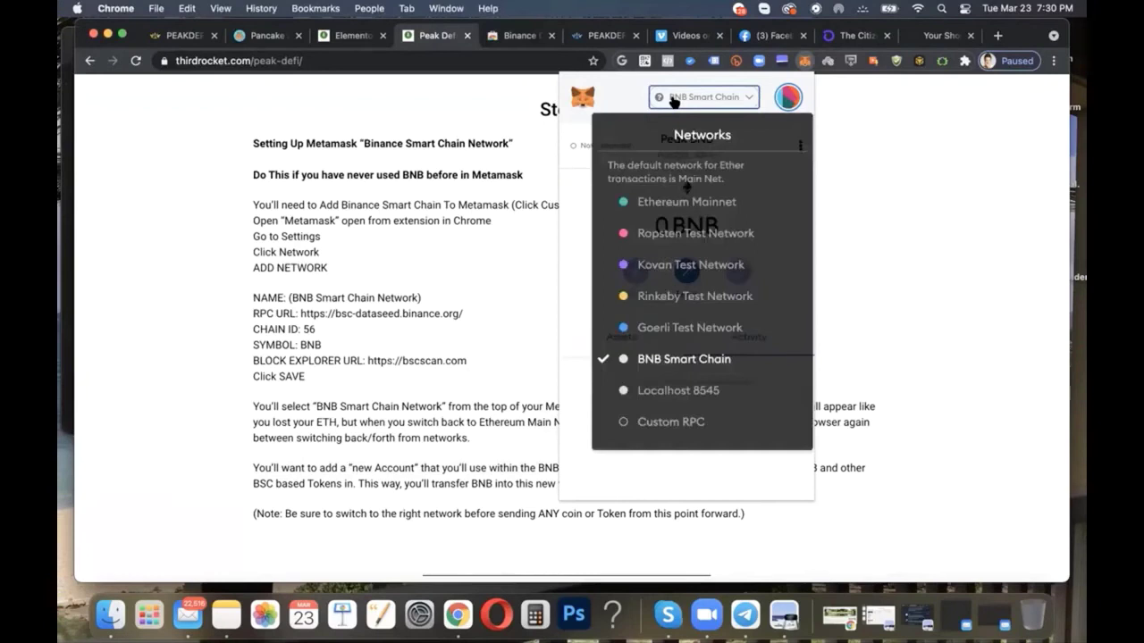
pyautogui.click(670, 362)
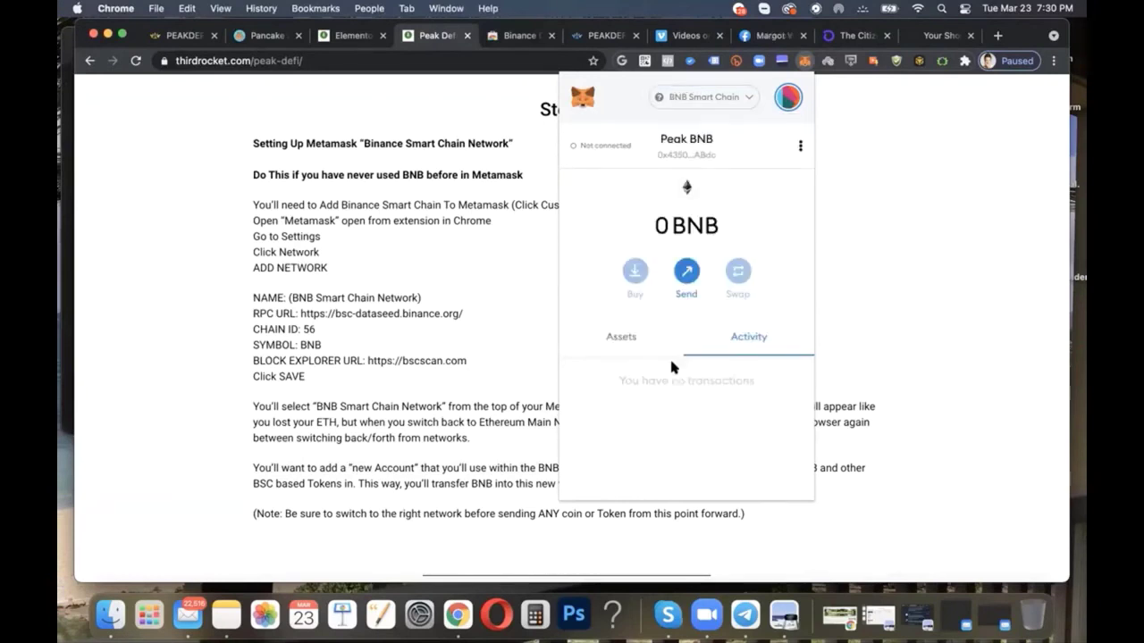
pyautogui.click(787, 97)
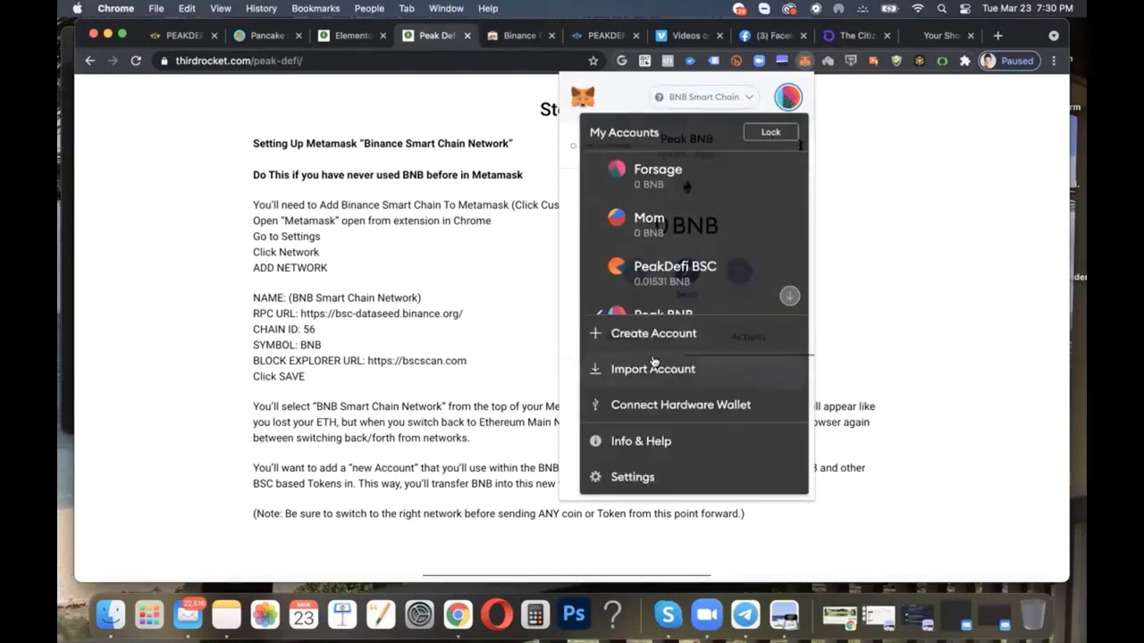
pyautogui.click(573, 329)
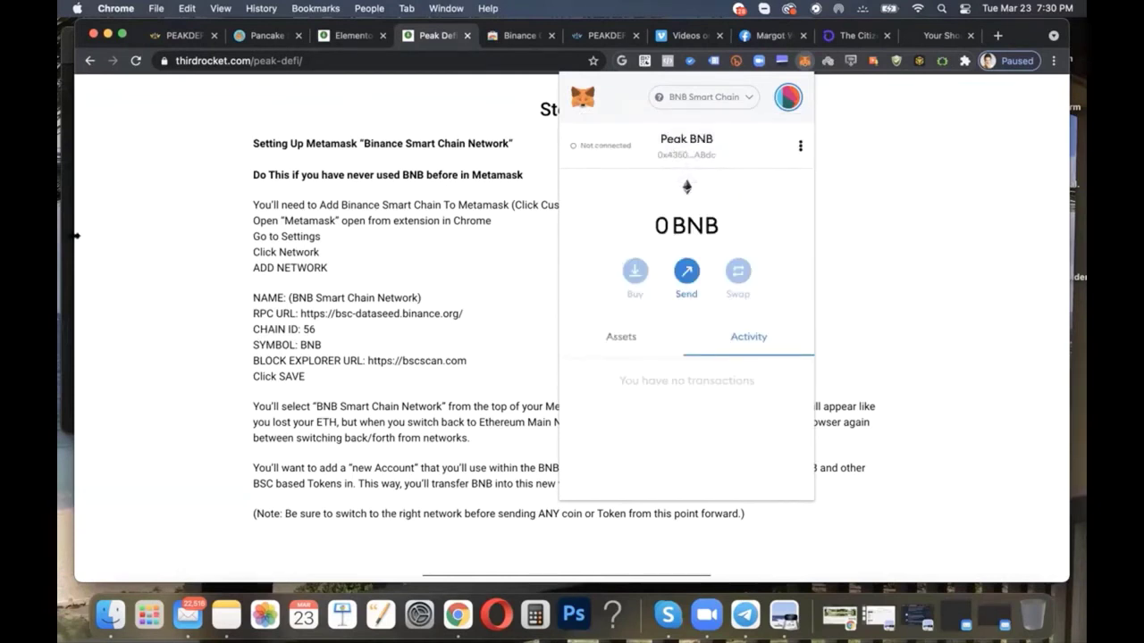
pyautogui.moveTo(76, 236); pyautogui.dragTo(100, 236)
pyautogui.click(803, 63)
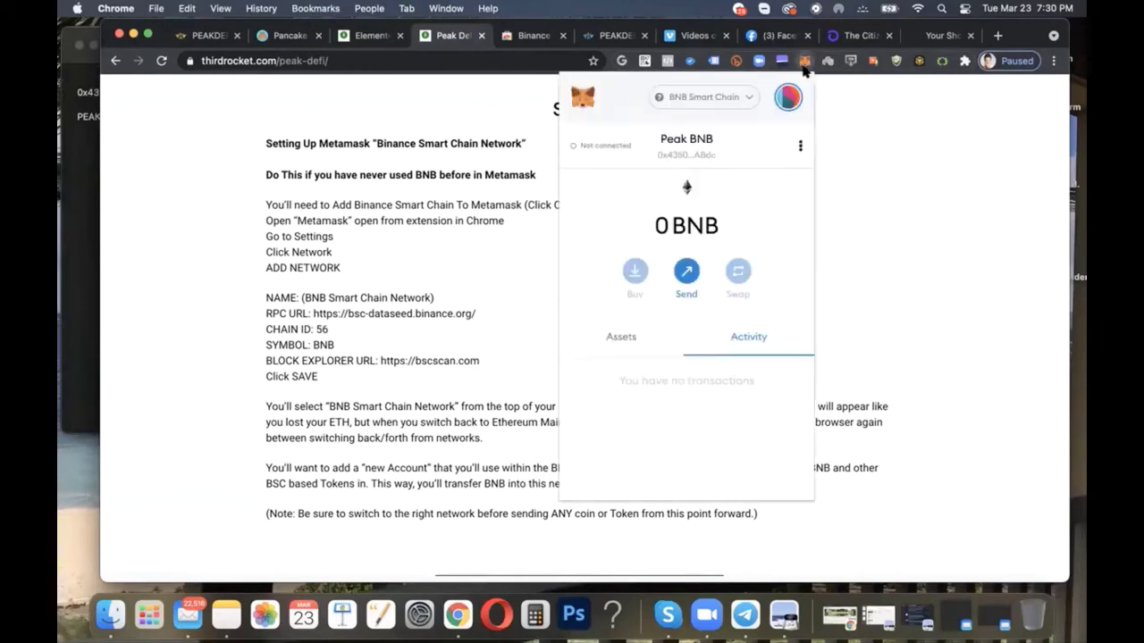
pyautogui.click(683, 153)
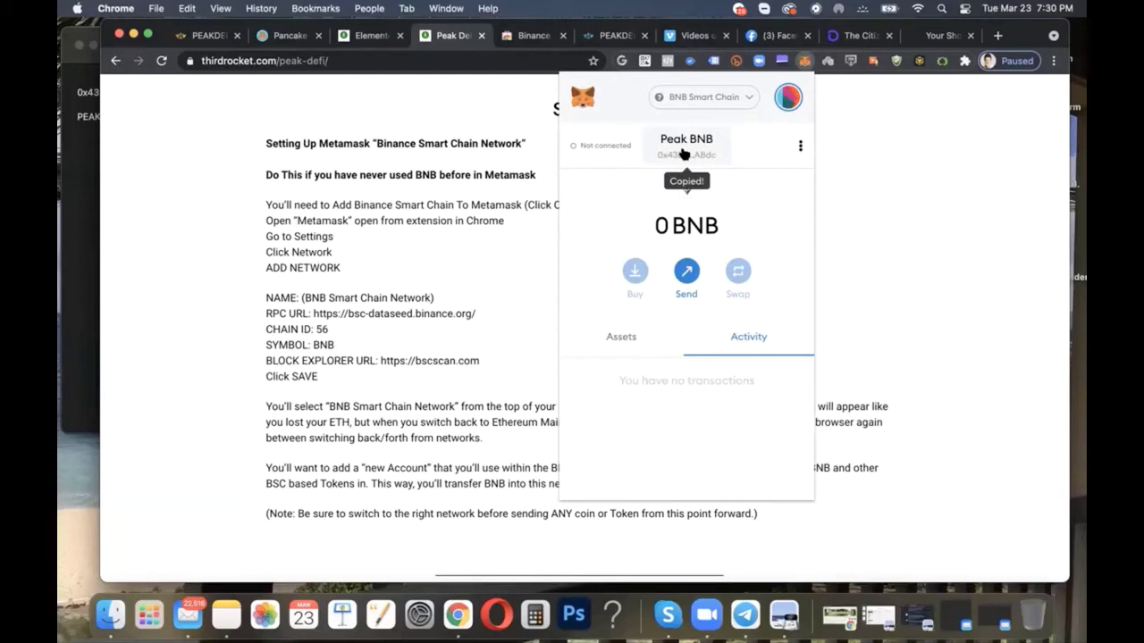
# - Bold 'Metamask' in the note line 'PEAK BNB - BNB Smart Chain Network in Metamask'
pyautogui.click(84, 214)
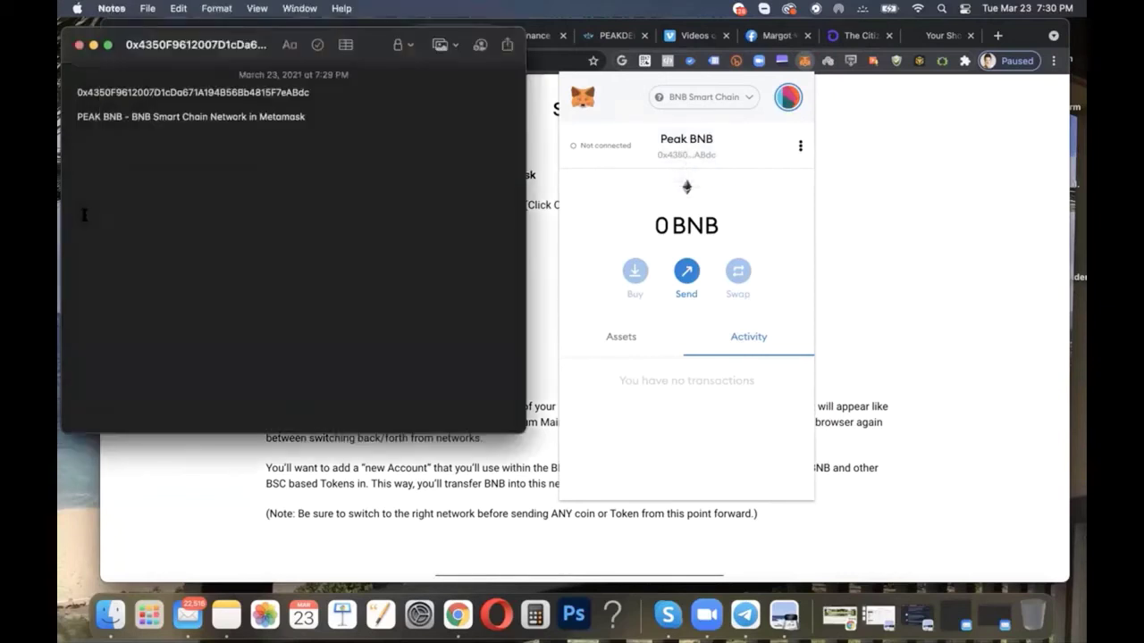
pyautogui.moveTo(322, 99); pyautogui.dragTo(61, 95)
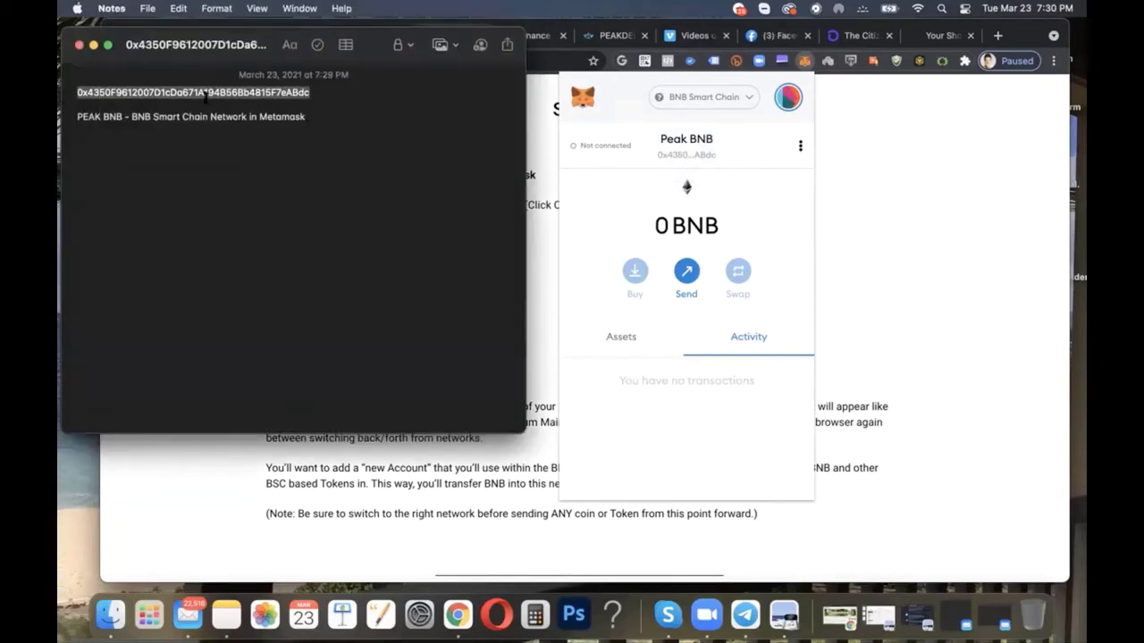
pyautogui.moveTo(280, 34); pyautogui.dragTo(279, 57)
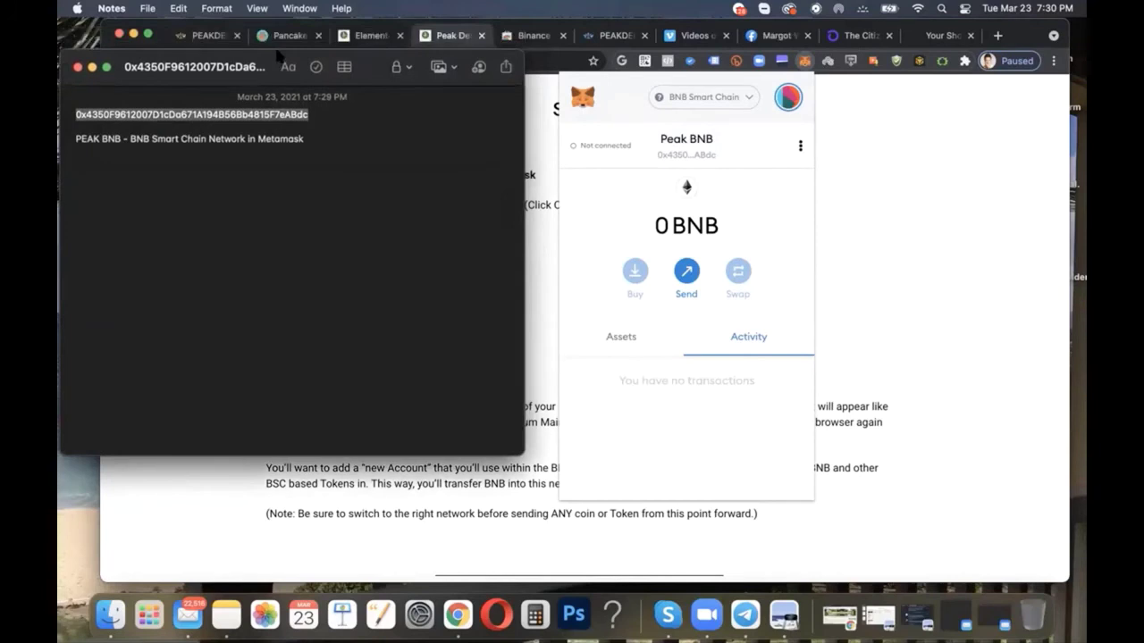
pyautogui.click(286, 171)
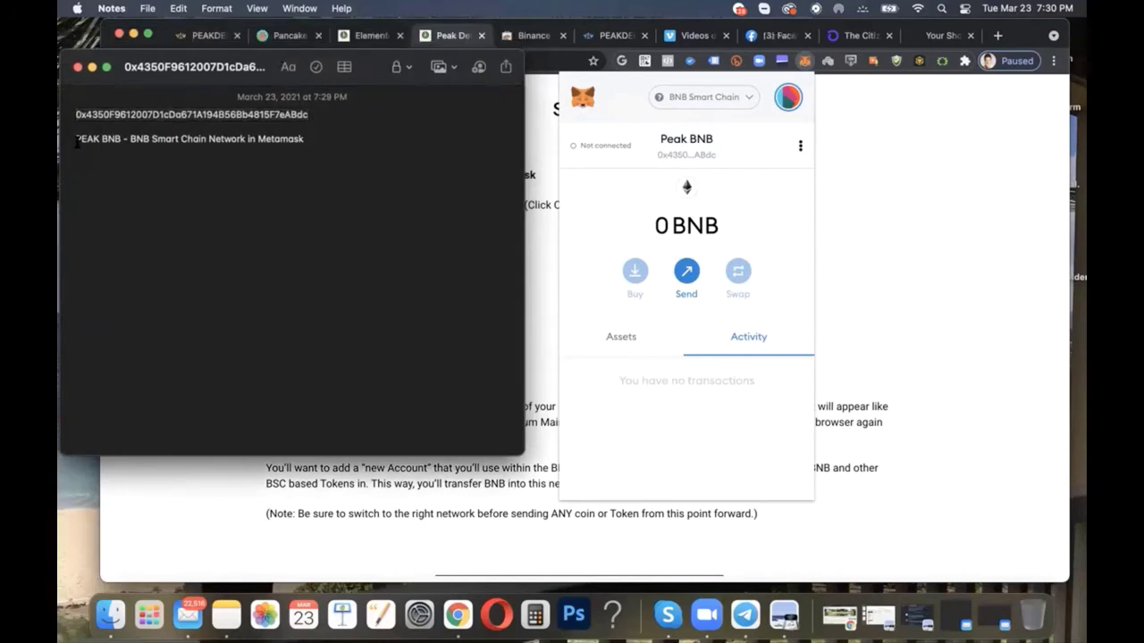
pyautogui.moveTo(77, 138); pyautogui.dragTo(128, 139)
pyautogui.click(121, 139)
pyautogui.doubleClick(268, 139)
pyautogui.press('super+b')
pyautogui.click(241, 159)
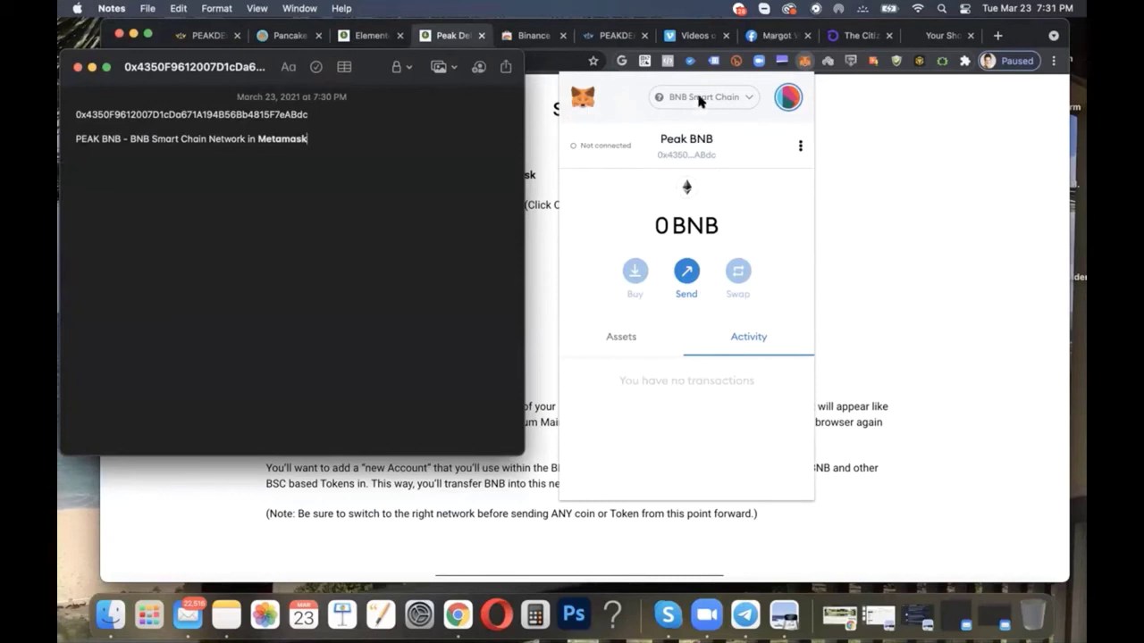
# - Check that Peak BNB is on BNB Smart Chain, then close the wallet to reveal the Step 1 page
pyautogui.click(782, 98)
pyautogui.click(790, 99)
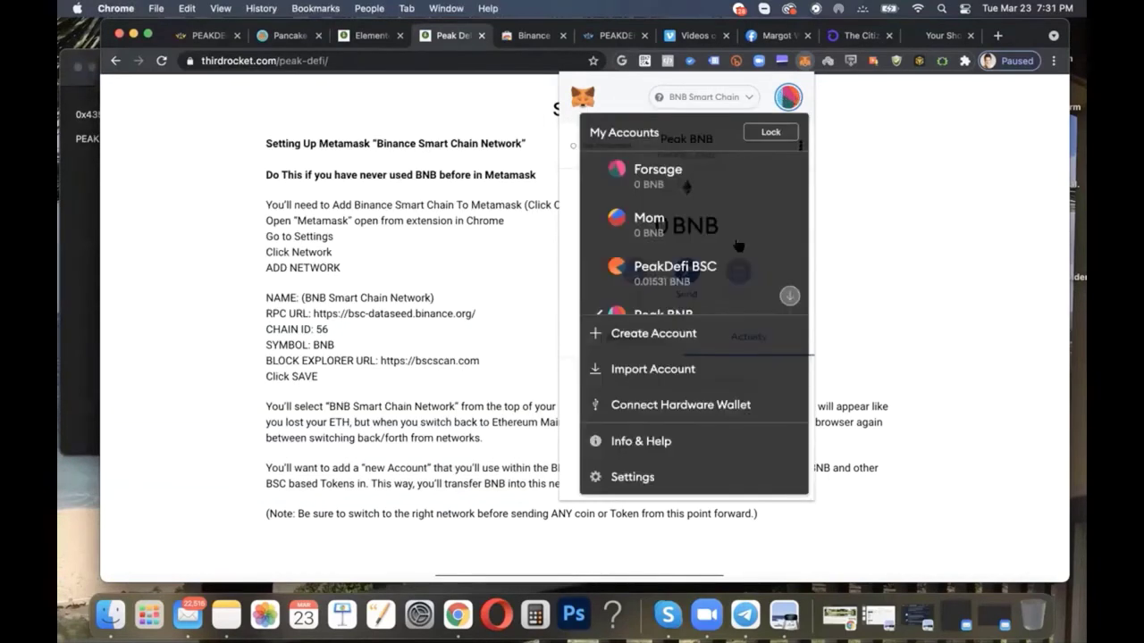
pyautogui.scroll(-2, 709, 277)
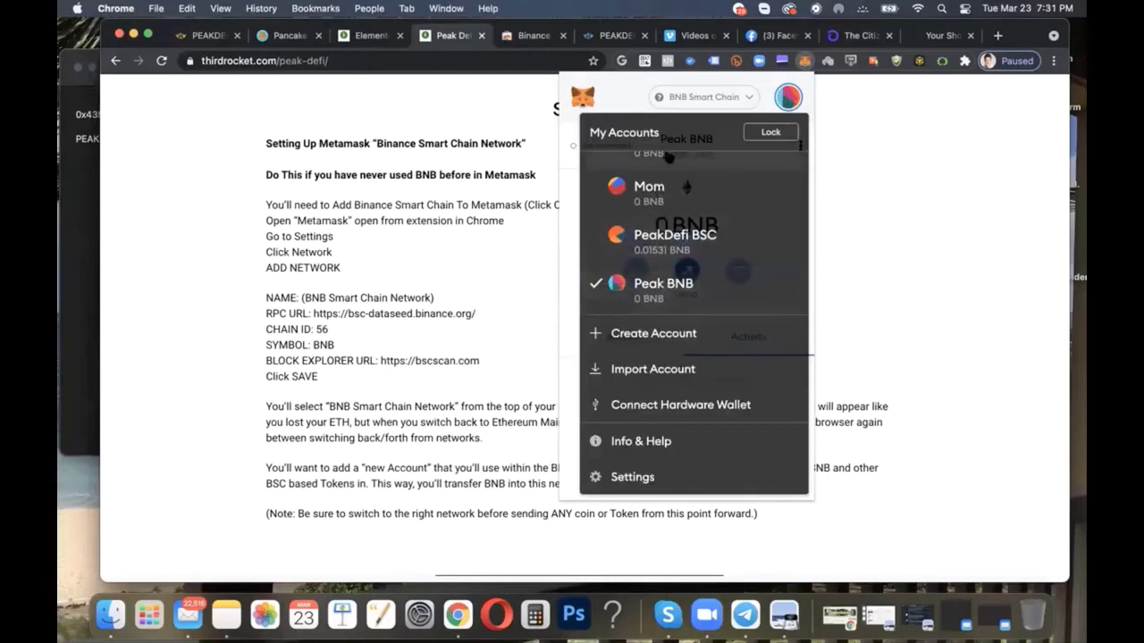
pyautogui.click(874, 199)
pyautogui.click(805, 62)
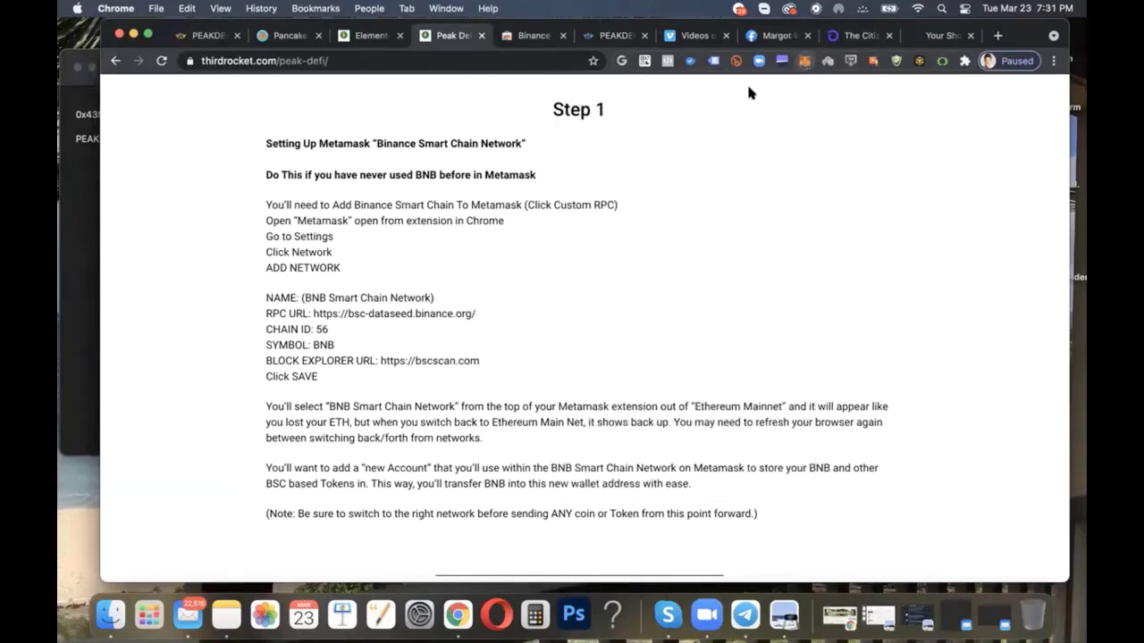
pyautogui.click(706, 98)
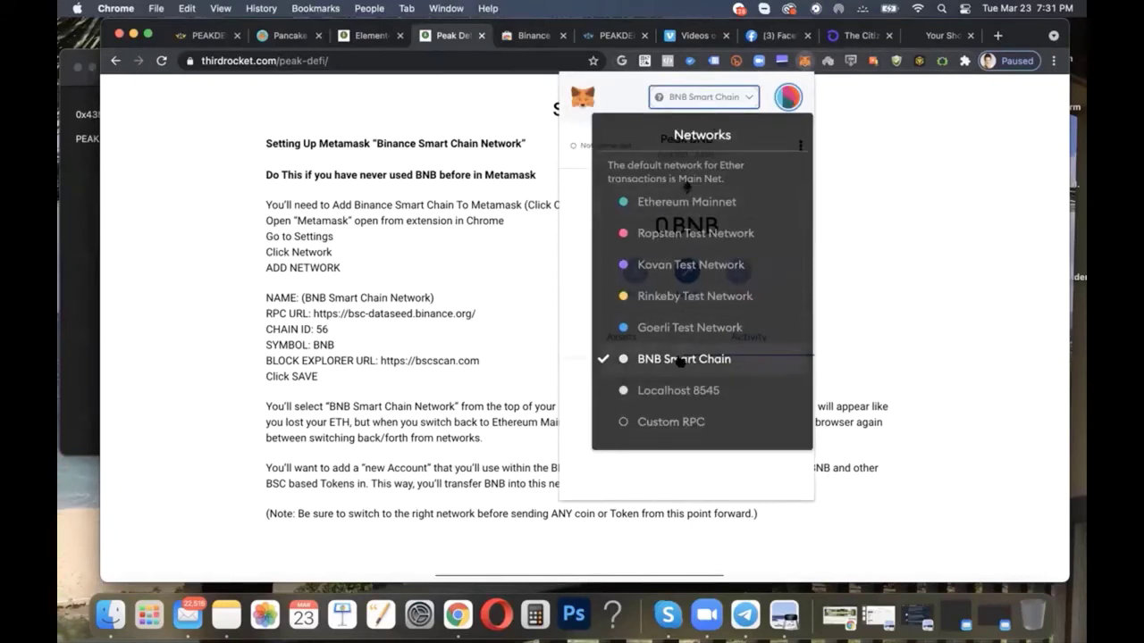
pyautogui.click(859, 351)
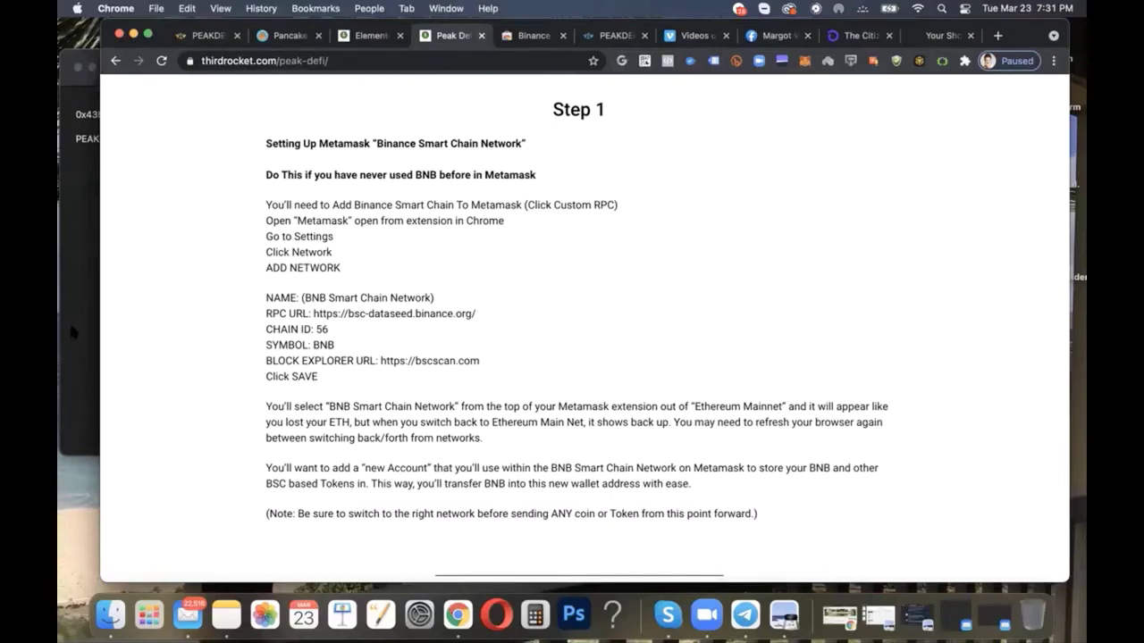
# - Open the MetaMask wallet and confirm BNB Smart Chain stays the active network
pyautogui.click(804, 60)
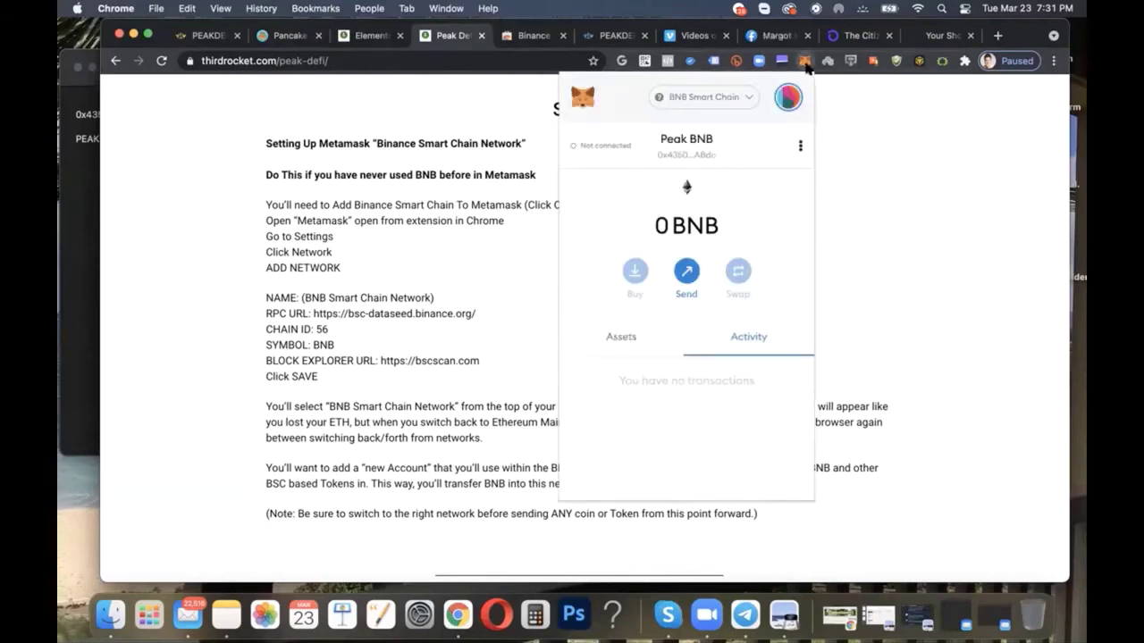
pyautogui.click(747, 98)
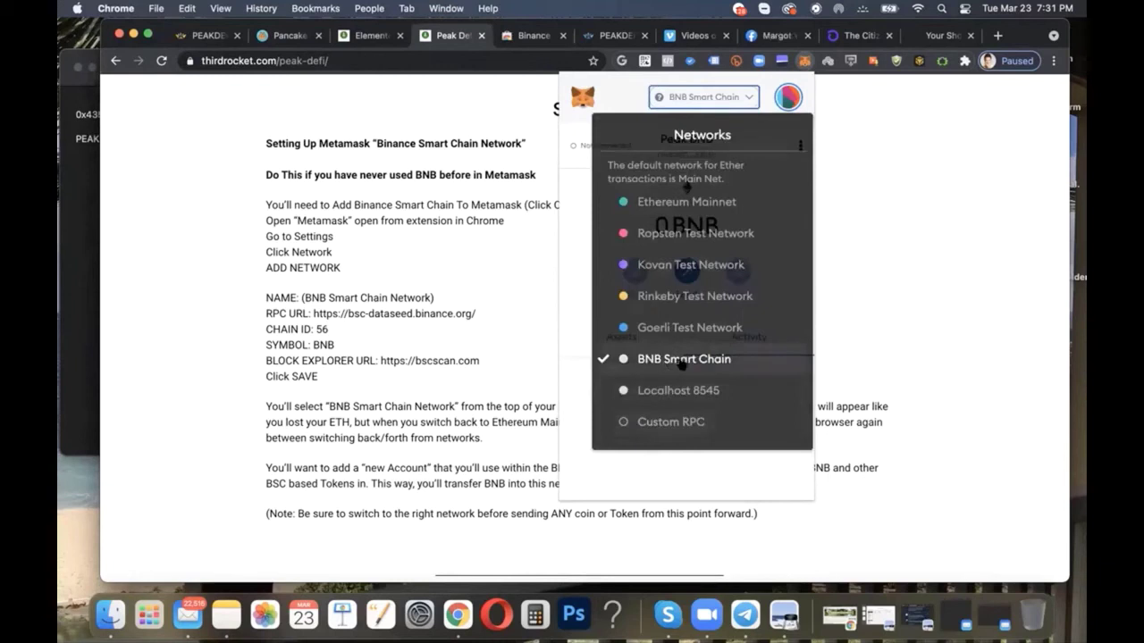
pyautogui.click(767, 352)
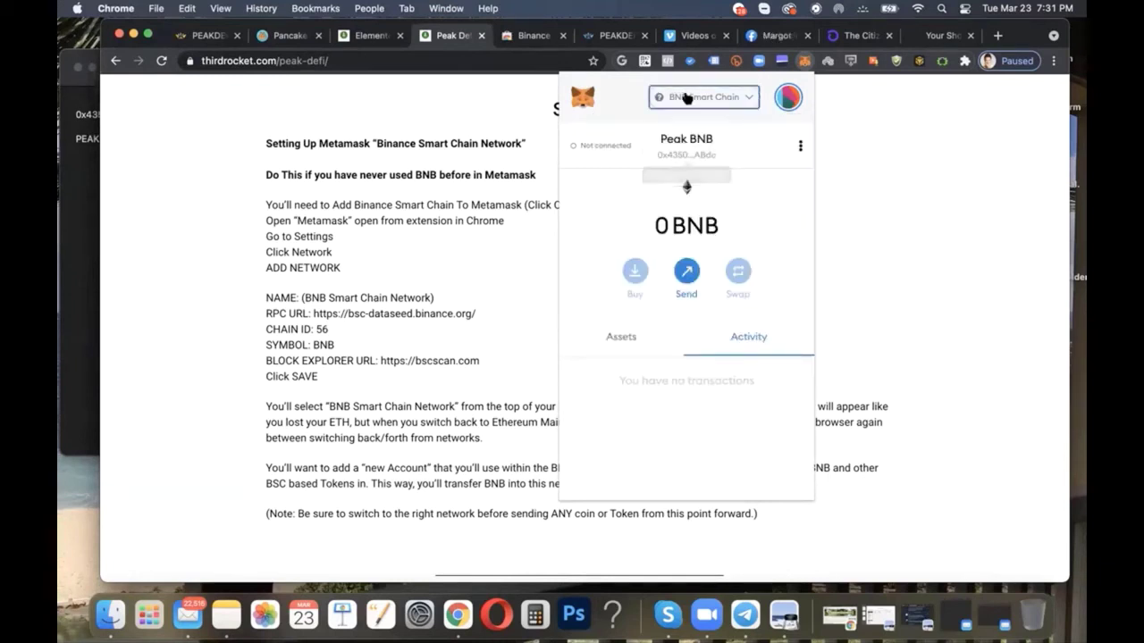
pyautogui.click(686, 97)
pyautogui.click(686, 96)
pyautogui.click(684, 97)
pyautogui.click(684, 97)
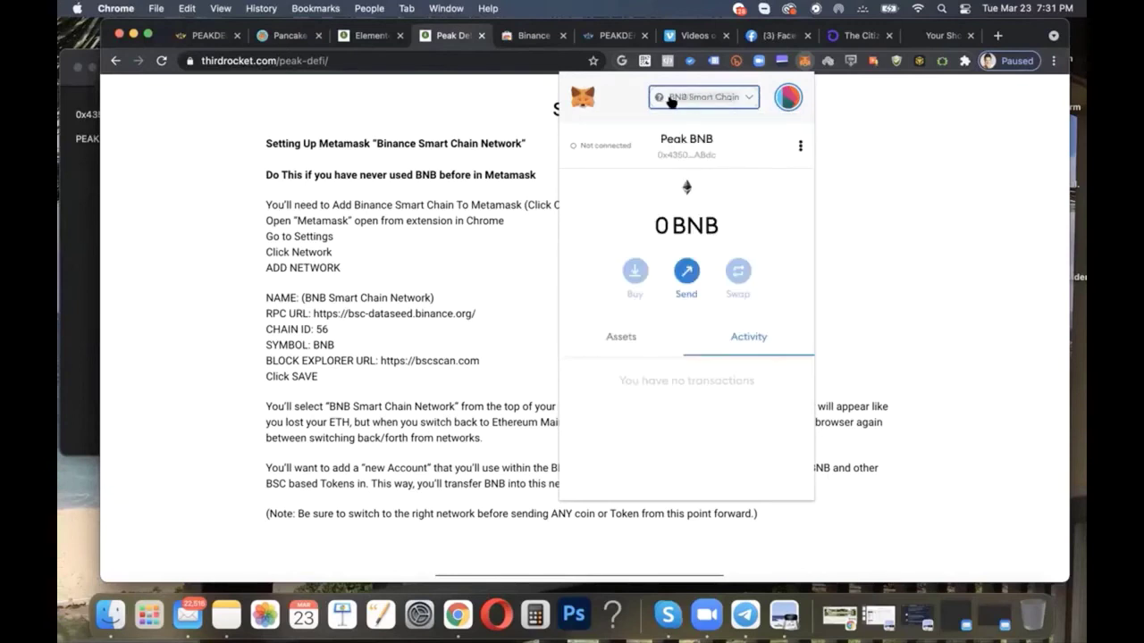
pyautogui.click(671, 98)
pyautogui.click(706, 97)
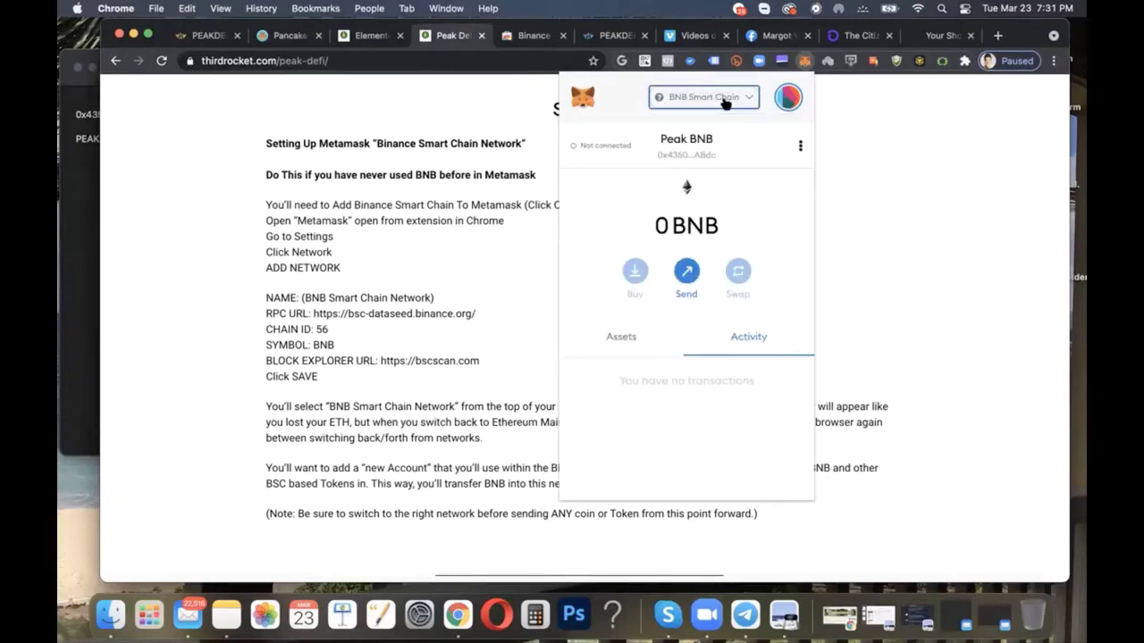
# - Cancel the new-account form, keep Peak BNB selected, and copy its address
pyautogui.click(788, 101)
pyautogui.click(661, 341)
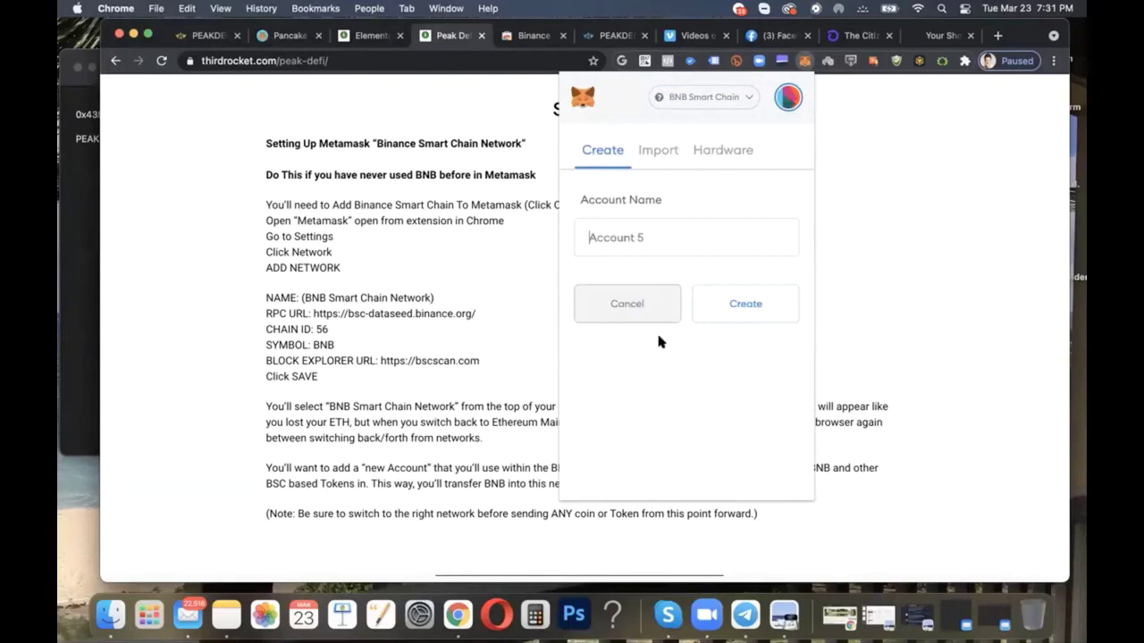
pyautogui.click(788, 100)
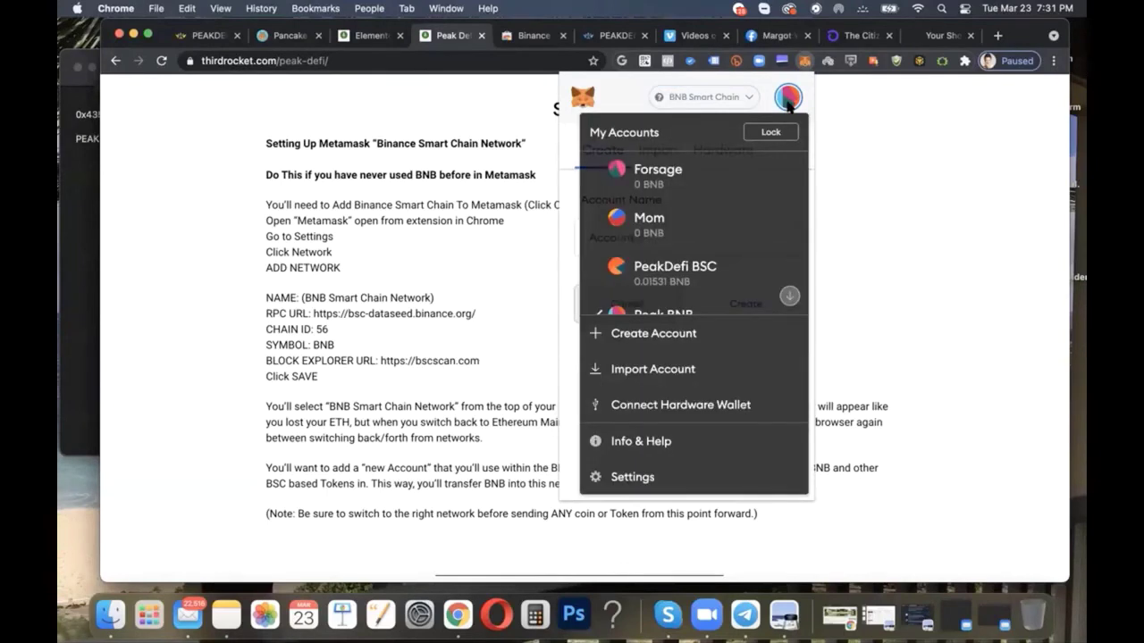
pyautogui.scroll(-2, 694, 224)
pyautogui.click(694, 191)
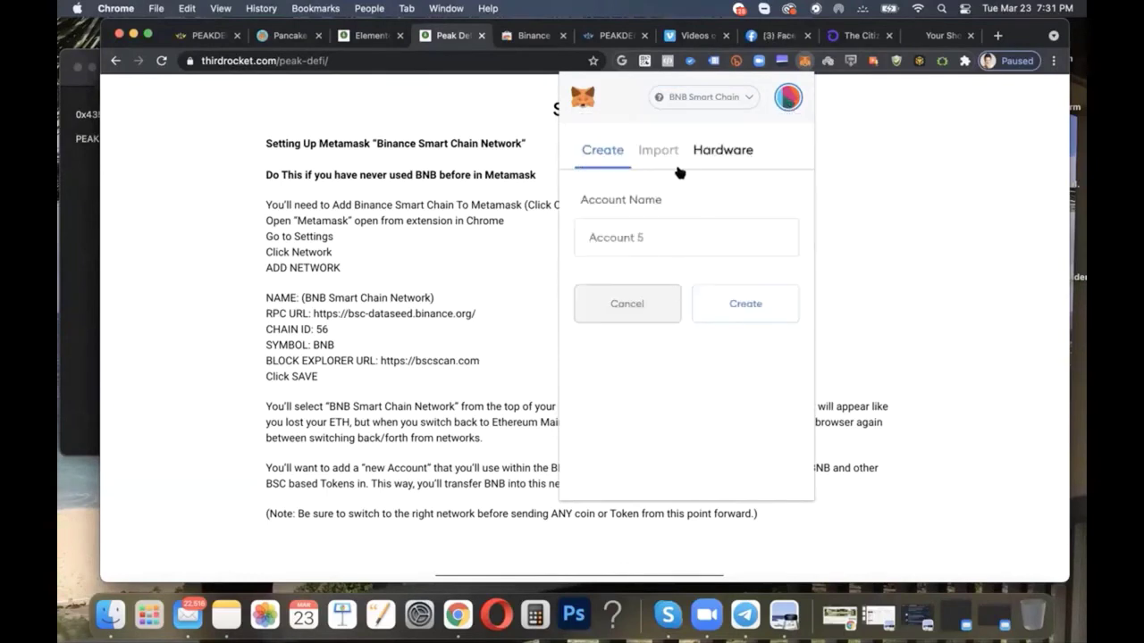
pyautogui.click(643, 304)
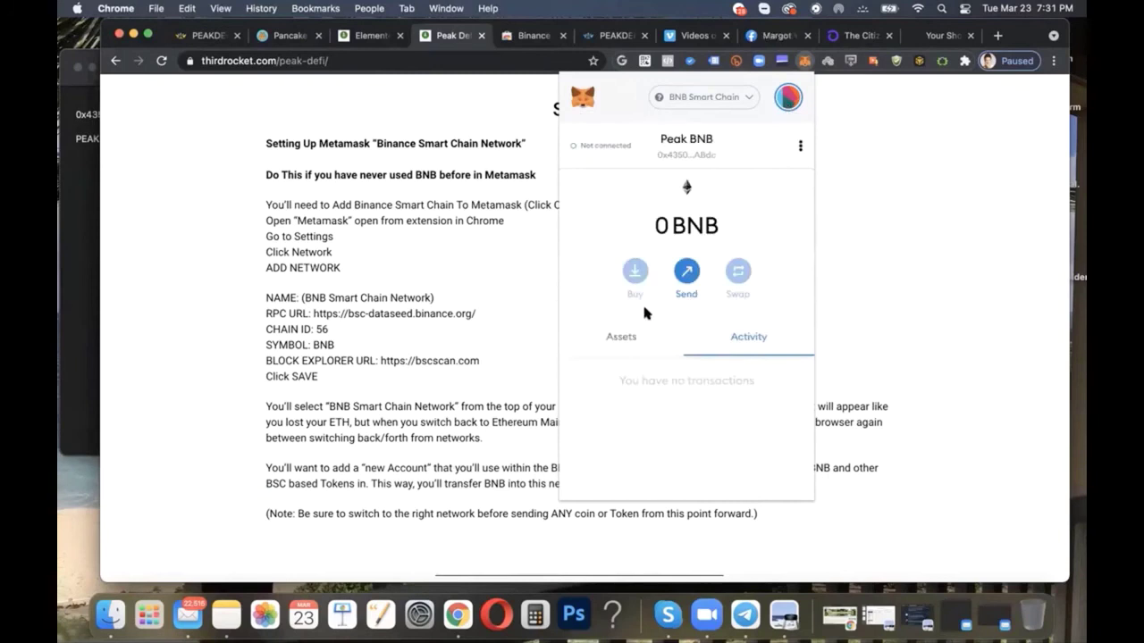
pyautogui.click(695, 153)
# - Check the saved wallet address and PEAK BNB network lines in Notes, then return to Chrome's Step 1 page
pyautogui.click(88, 224)
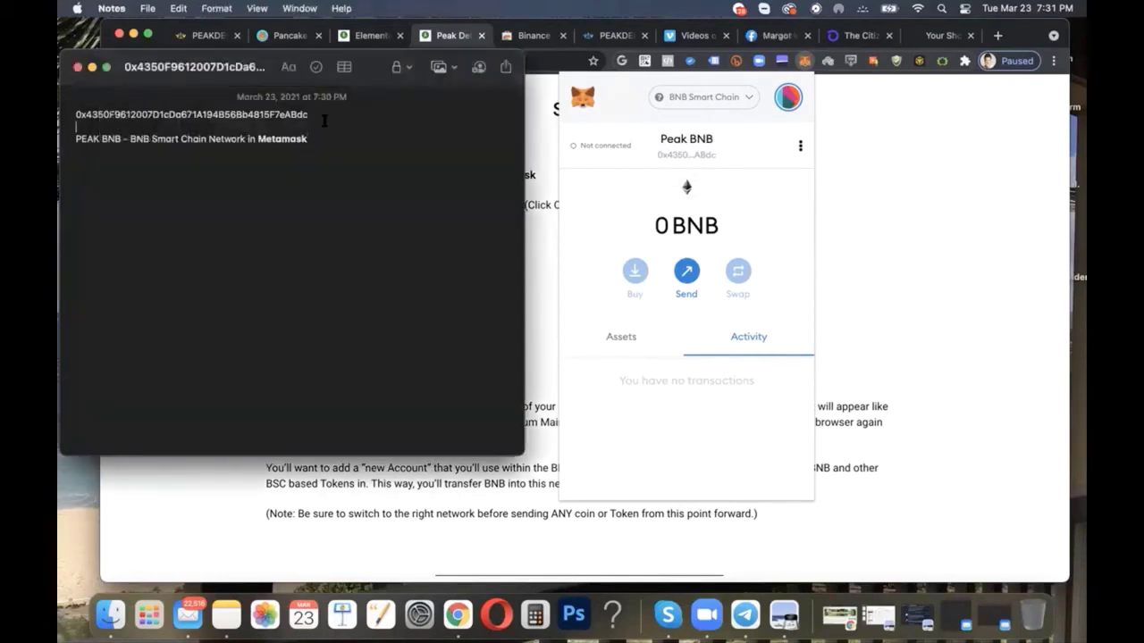
pyautogui.moveTo(324, 121); pyautogui.dragTo(63, 114)
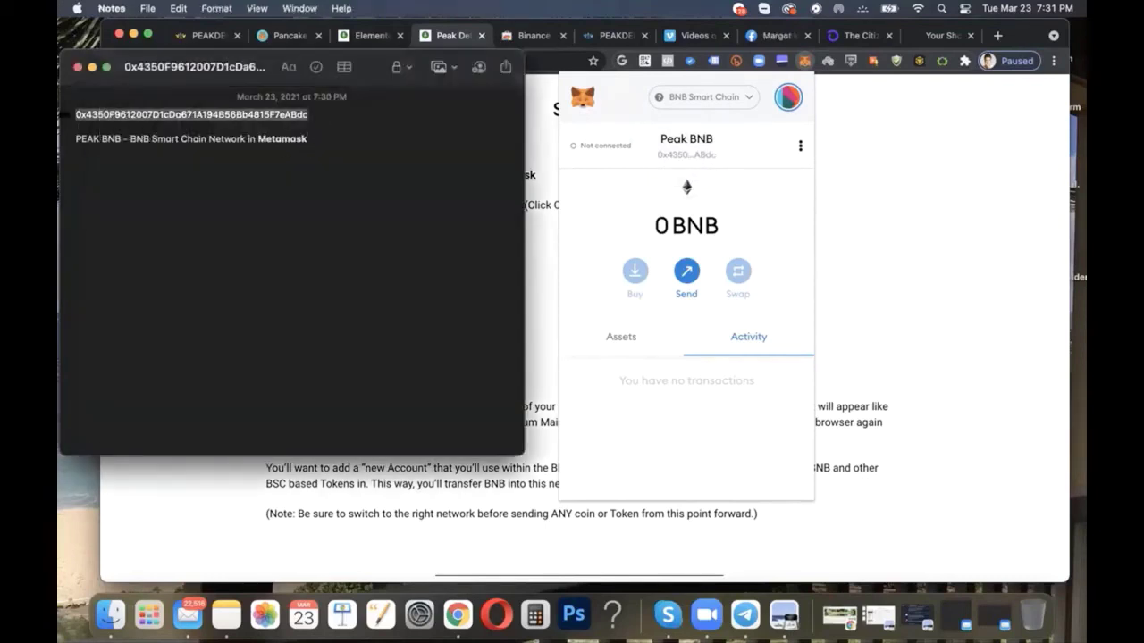
pyautogui.click(192, 248)
pyautogui.moveTo(341, 140); pyautogui.dragTo(62, 142)
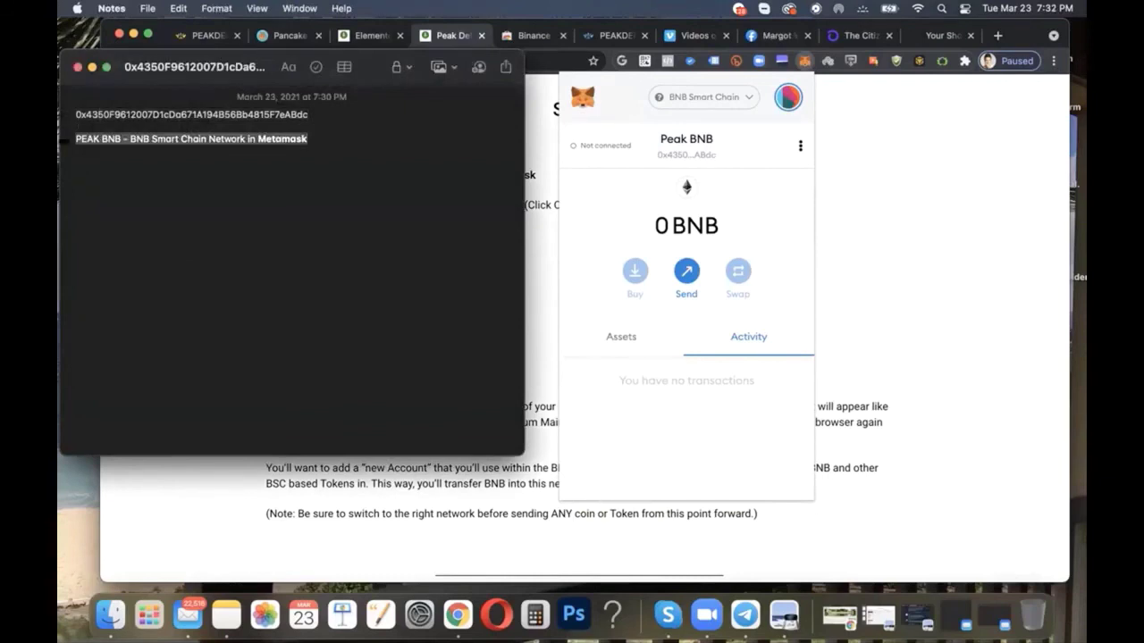
pyautogui.click(230, 209)
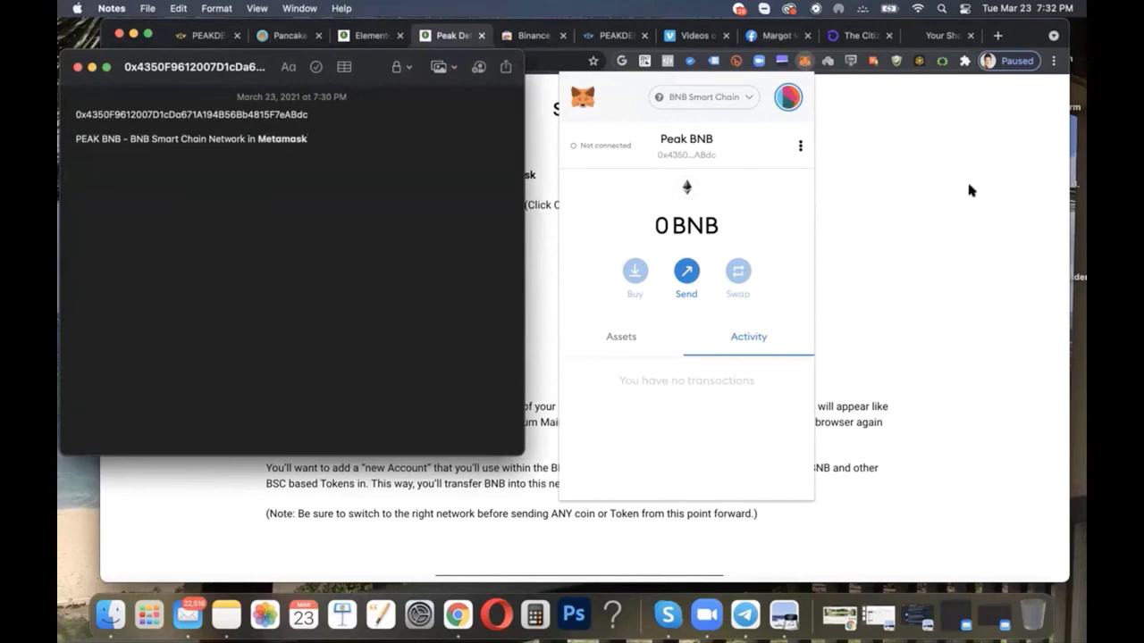
pyautogui.click(868, 213)
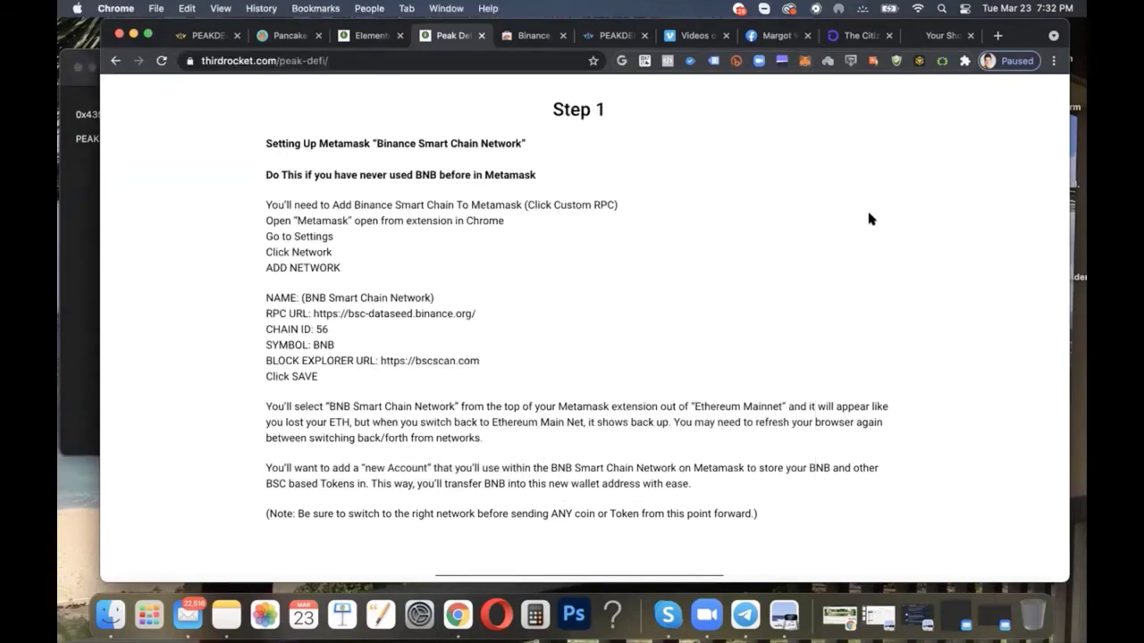
pyautogui.scroll(-1, 868, 219)
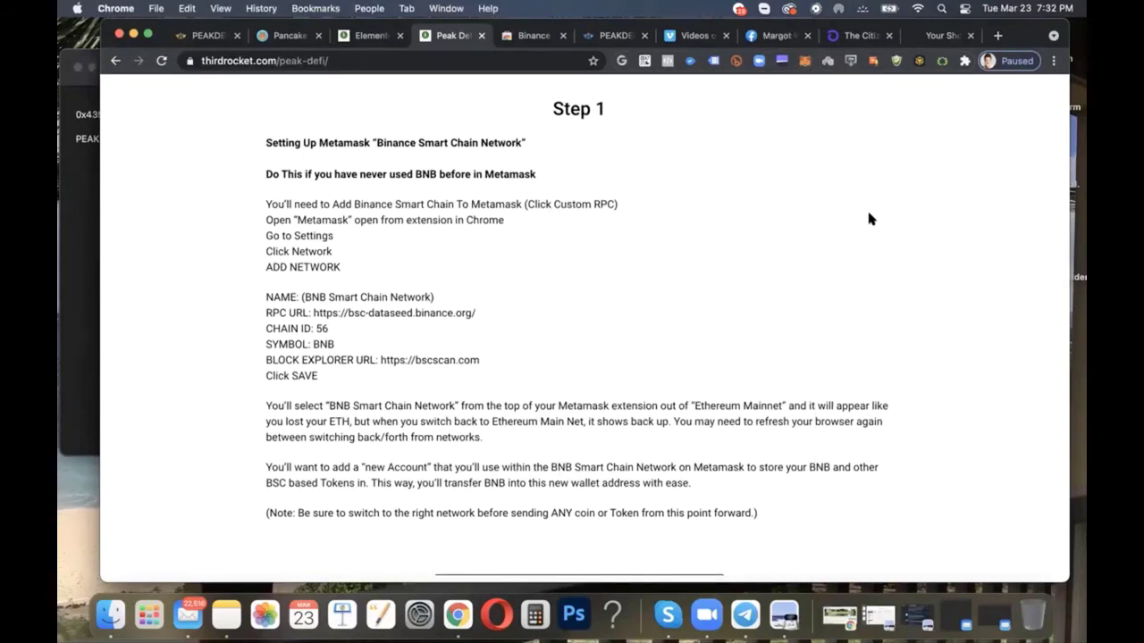
pyautogui.scroll(1, 868, 219)
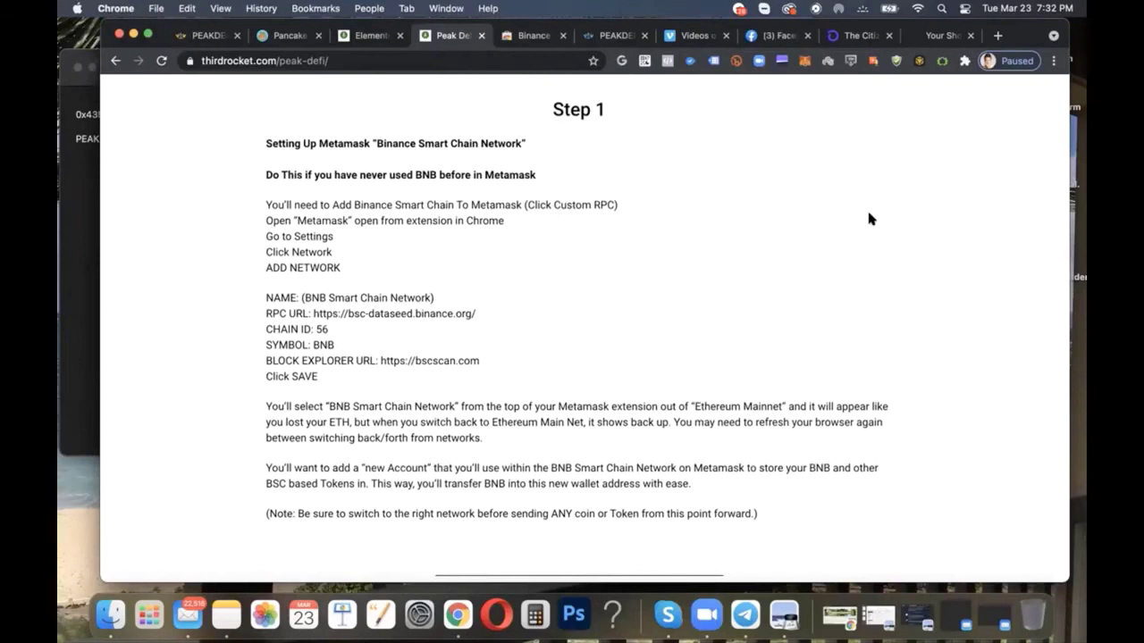
pyautogui.scroll(2, 869, 218)
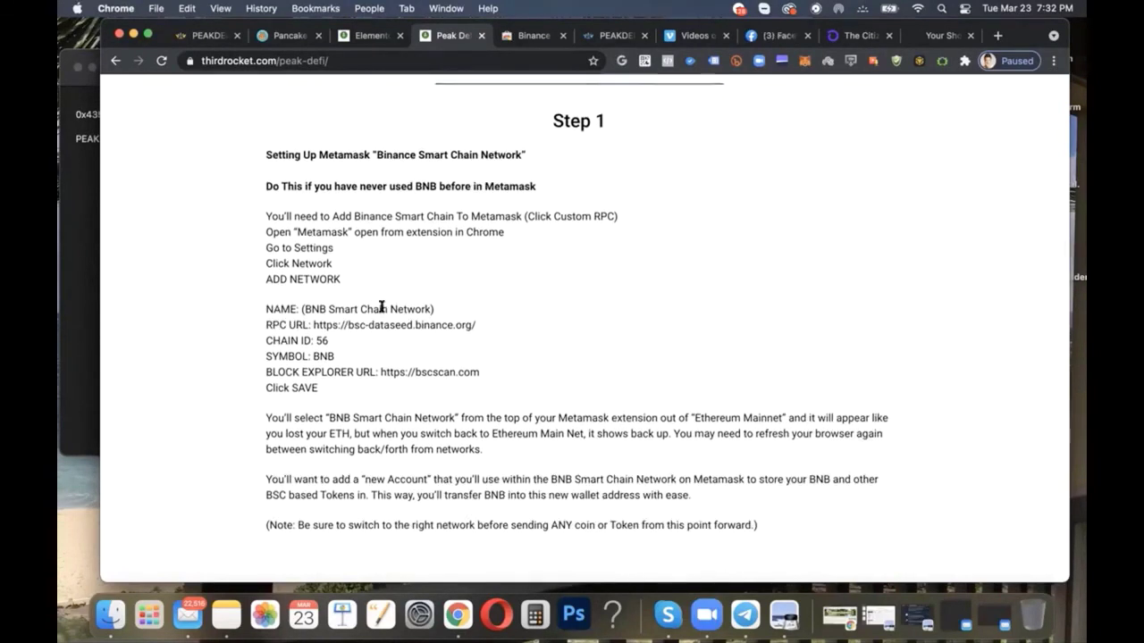
pyautogui.click(805, 62)
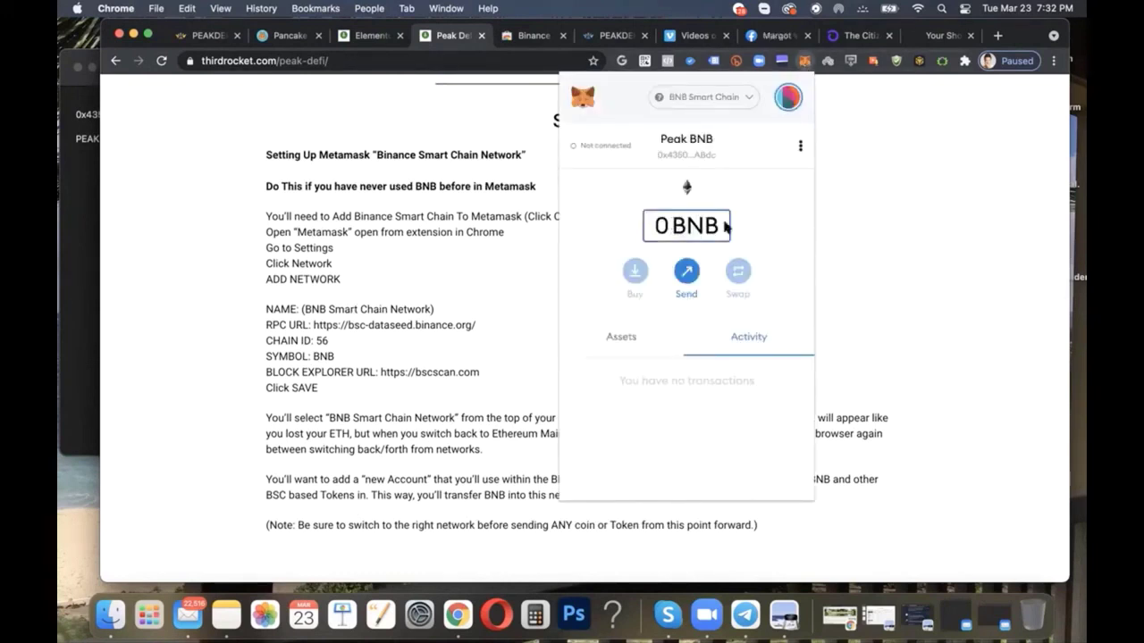
pyautogui.click(905, 202)
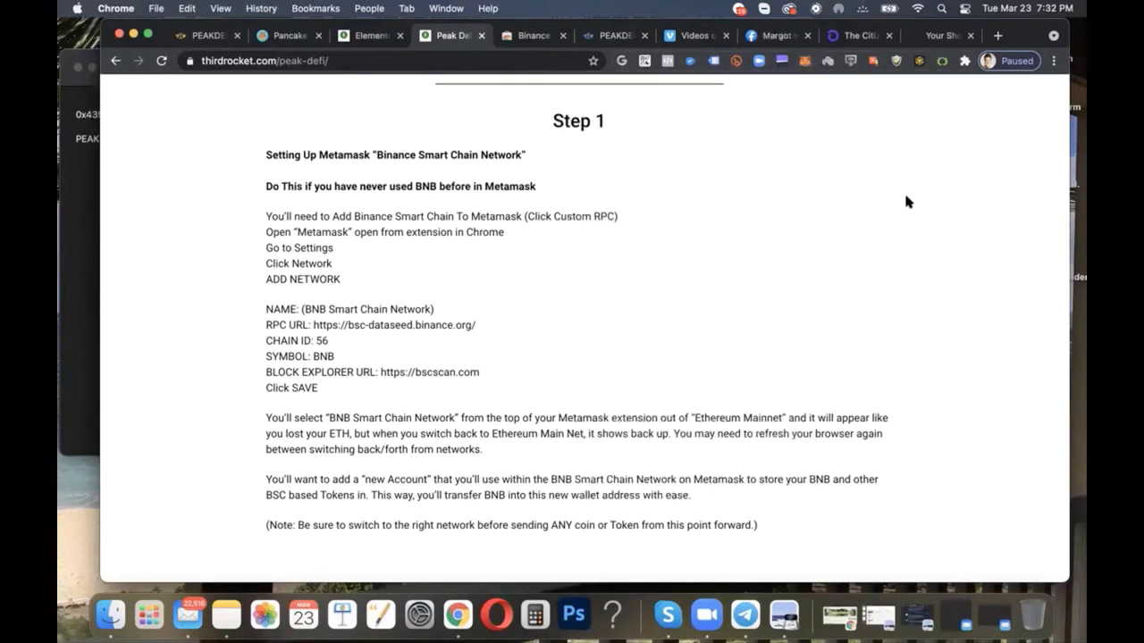